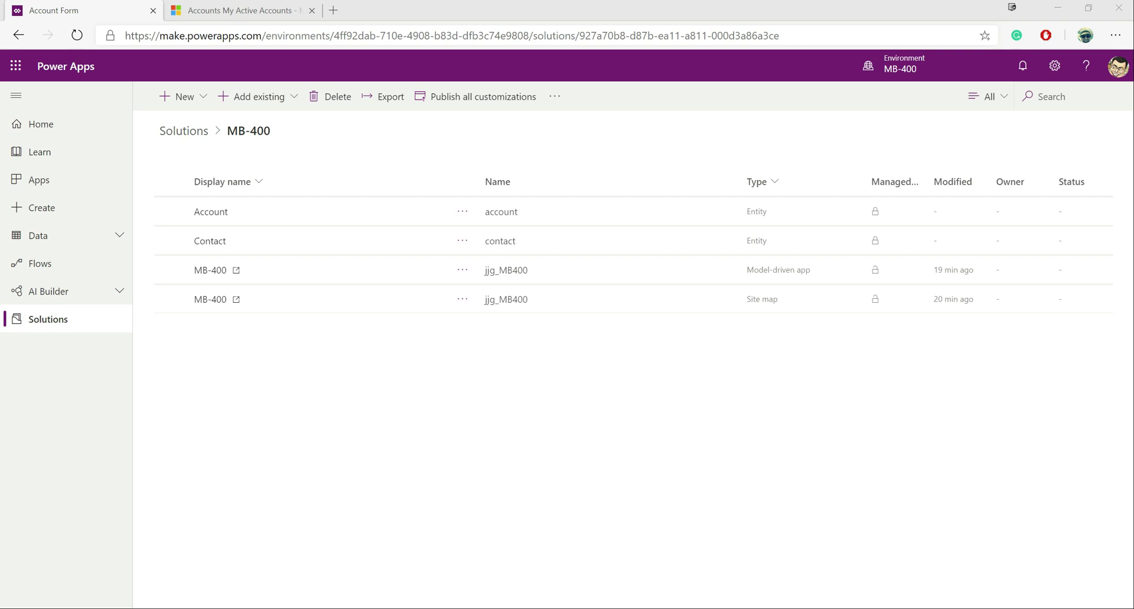
Start a new account record in the MB-400 app and examine the labels in its Address section
{"action": "left_click", "coordinate": [242, 10]}
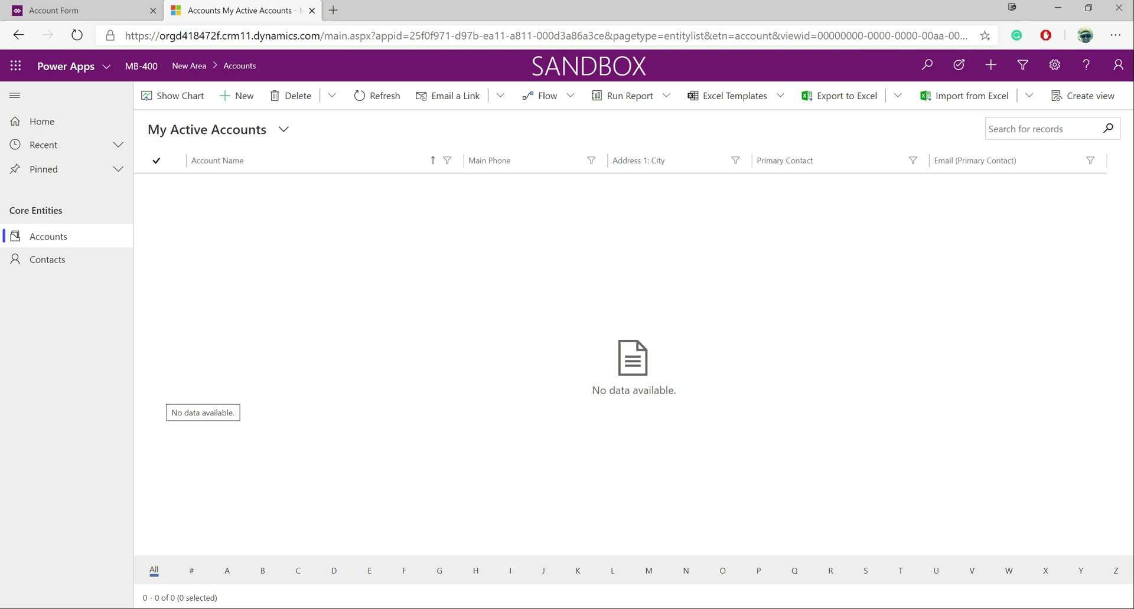
{"action": "left_click", "coordinate": [238, 95]}
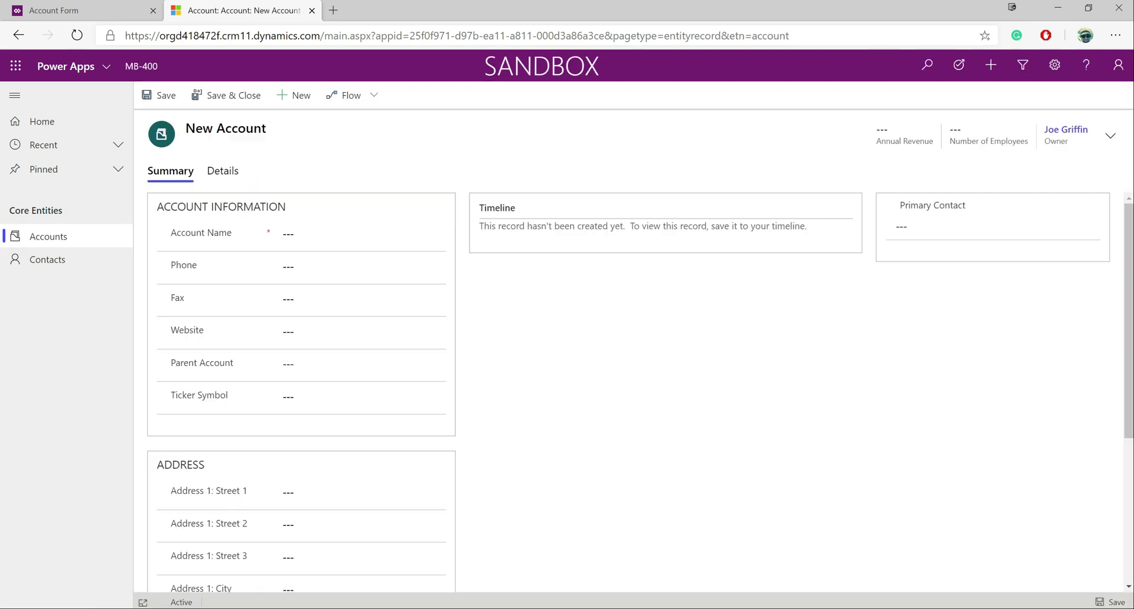
{"action": "scroll", "coordinate": [632, 389], "scroll_direction": "down", "scroll_amount": 4}
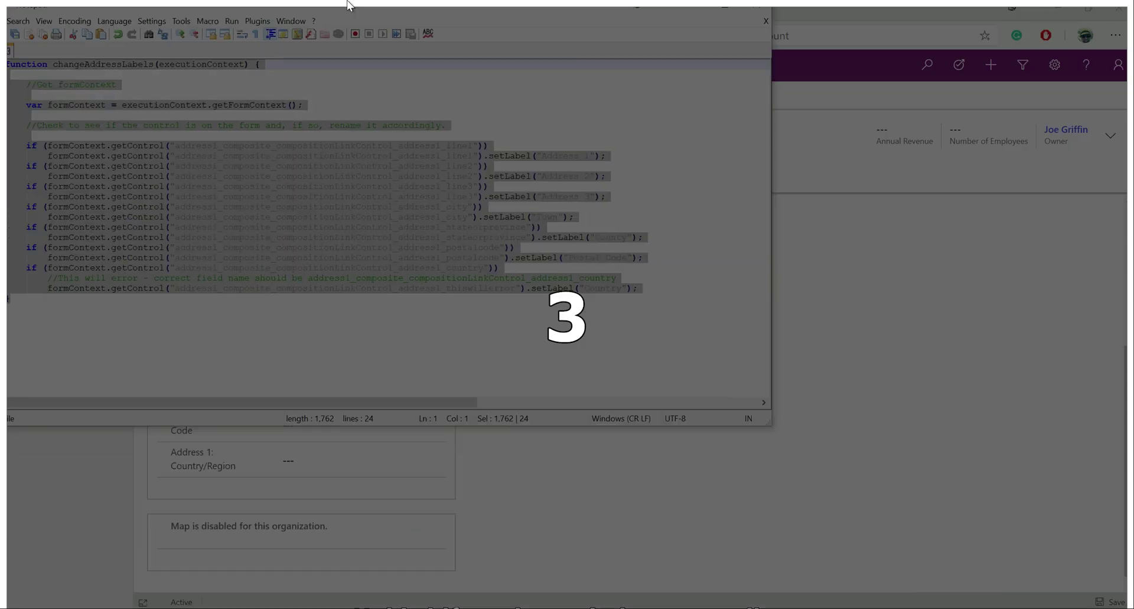
In Notepad++, highlight the comment and the "Country" setLabel line at the end of the changeAddressLabels function
{"action": "key", "text": "ctrl+End"}
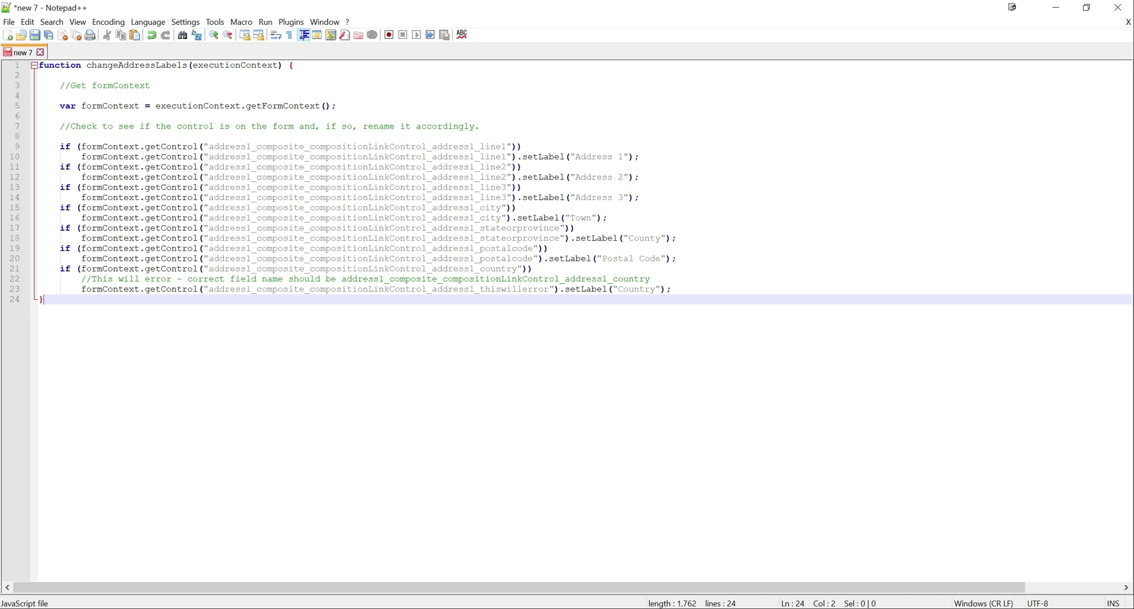
{"action": "key", "text": "Up"}
{"action": "key", "text": "End"}
{"action": "key", "text": "shift+Home"}
{"action": "key", "text": "shift+Home"}
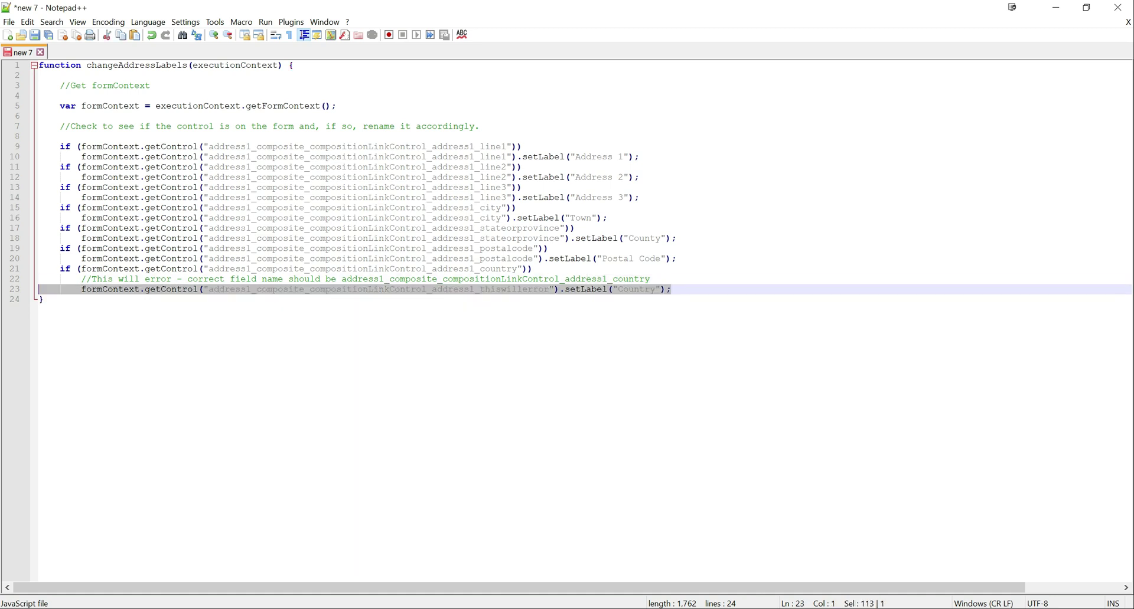
{"action": "key", "text": "shift+Up"}
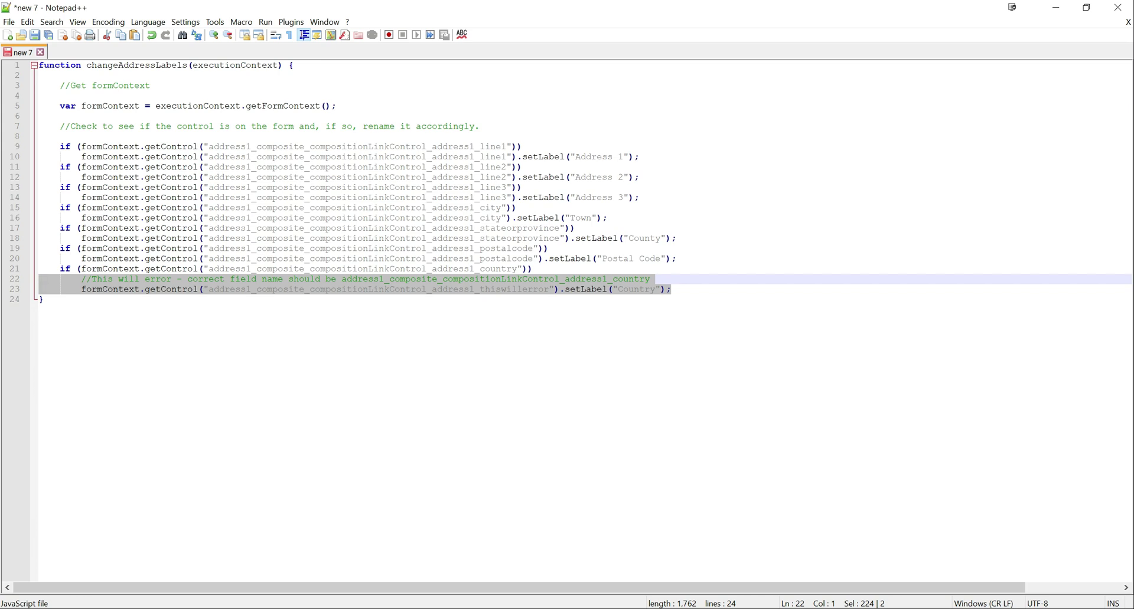
Switch back to Power Apps in the browser and start a new web resource in the MB-400 solution
{"action": "key", "text": "alt+Tab"}
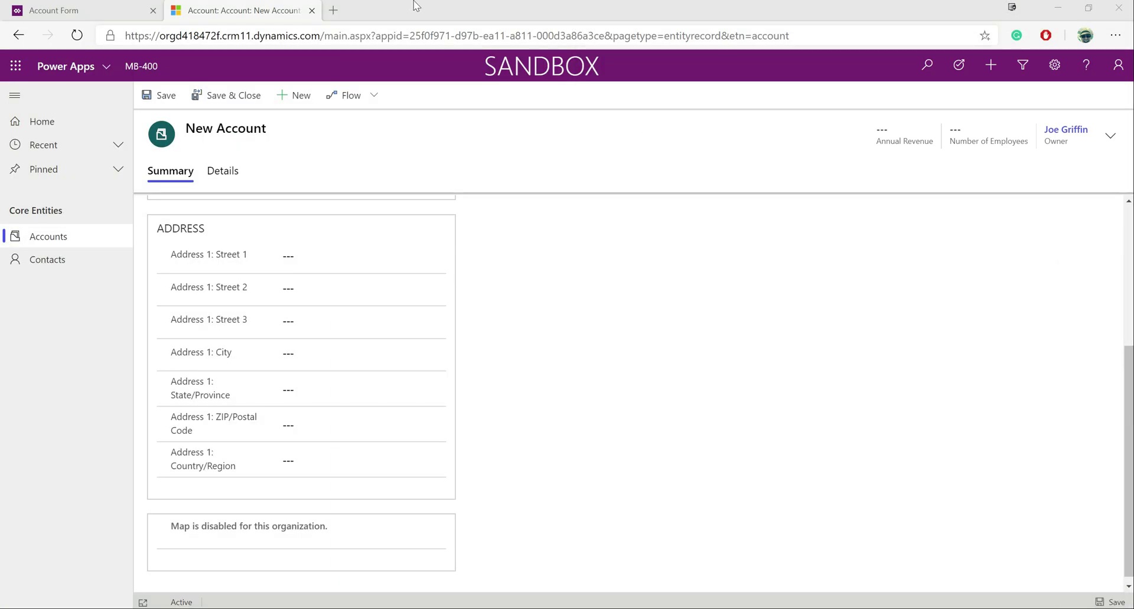
{"action": "key", "text": "ctrl+shift+Tab"}
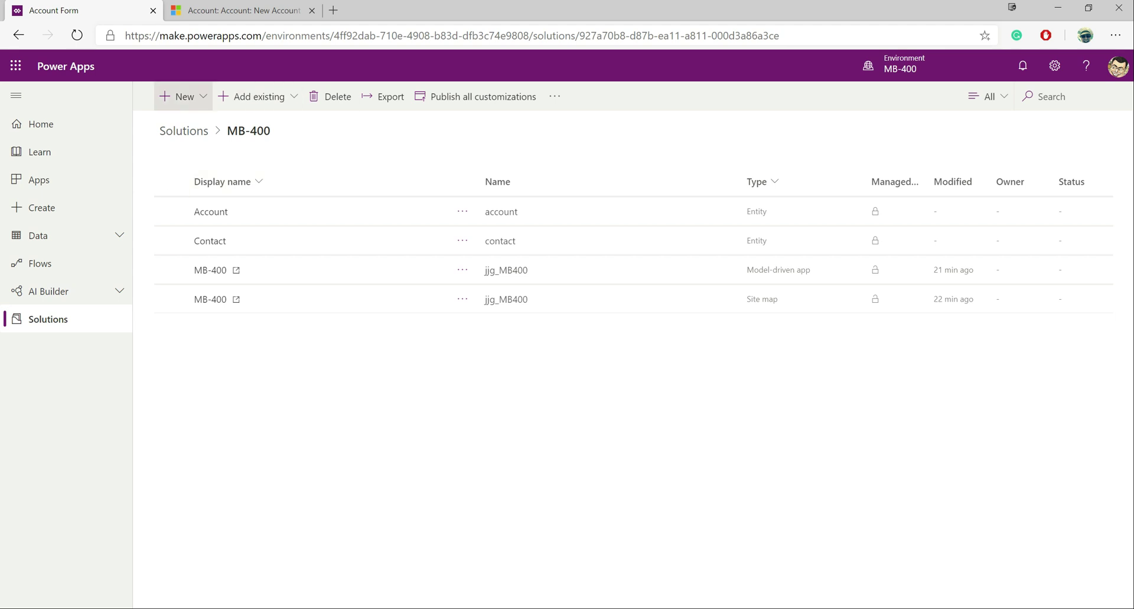
{"action": "left_click", "coordinate": [177, 96]}
{"action": "mouse_move", "coordinate": [177, 290]}
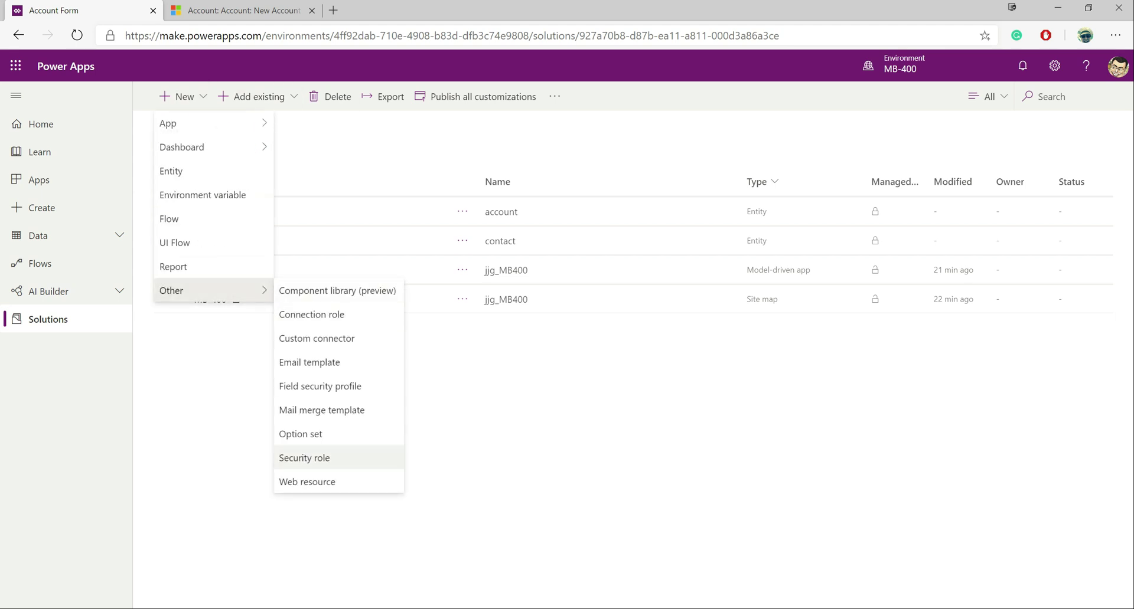
{"action": "left_click", "coordinate": [288, 480]}
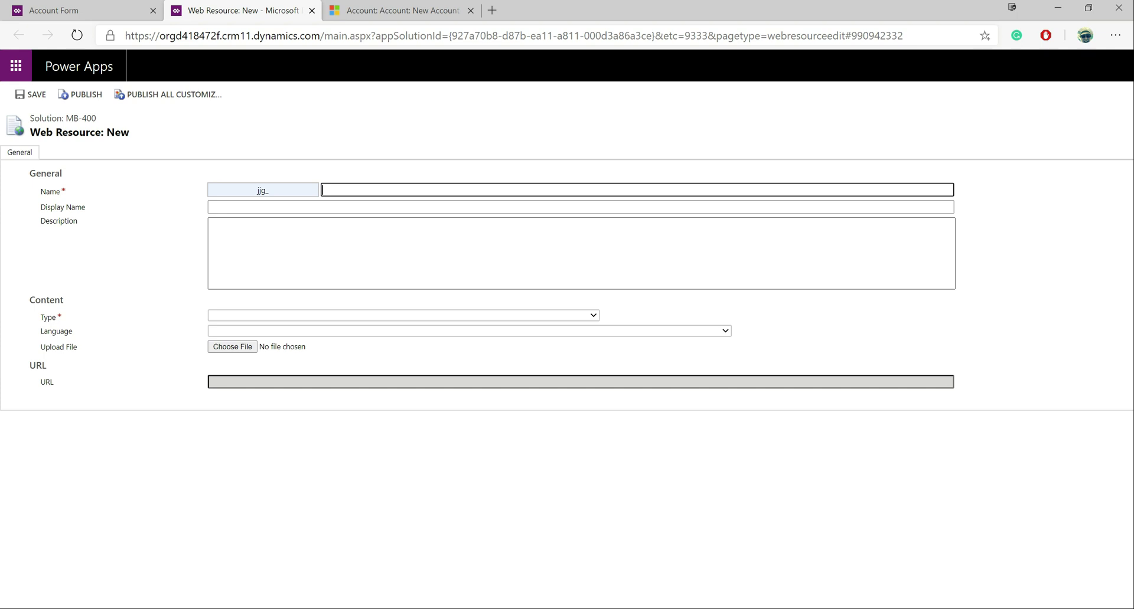
Name the web resource mb400_samplejavascript and give it the display name MB-400 JavaScript
{"action": "type", "text": "mb"}
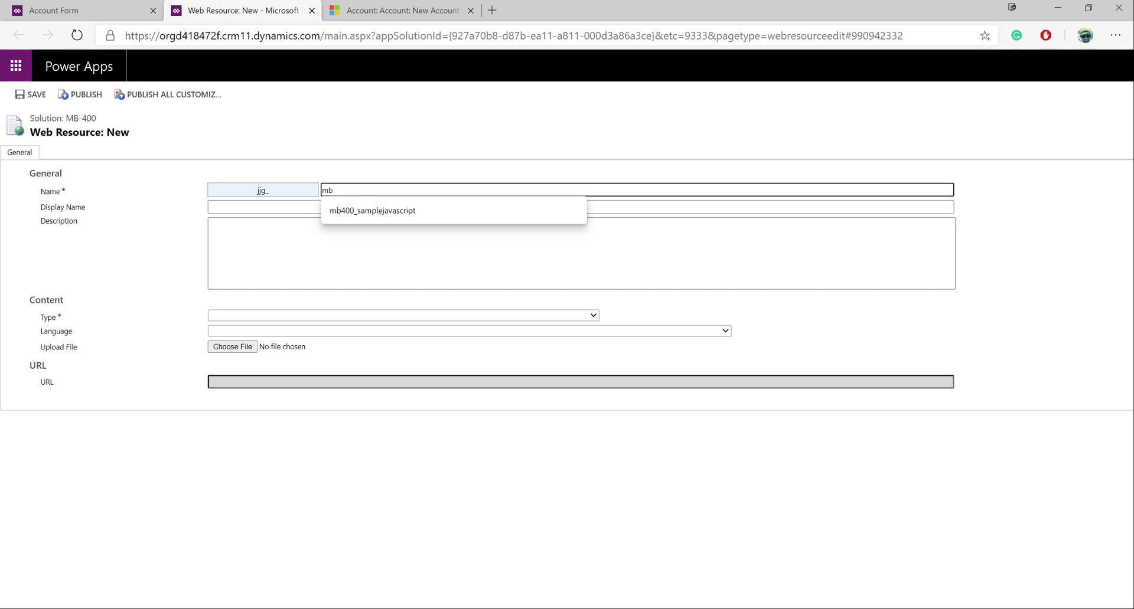
{"action": "key", "text": "Down"}
{"action": "key", "text": "Tab"}
{"action": "key", "text": "Down"}
{"action": "key", "text": "Down"}
{"action": "key", "text": "Down"}
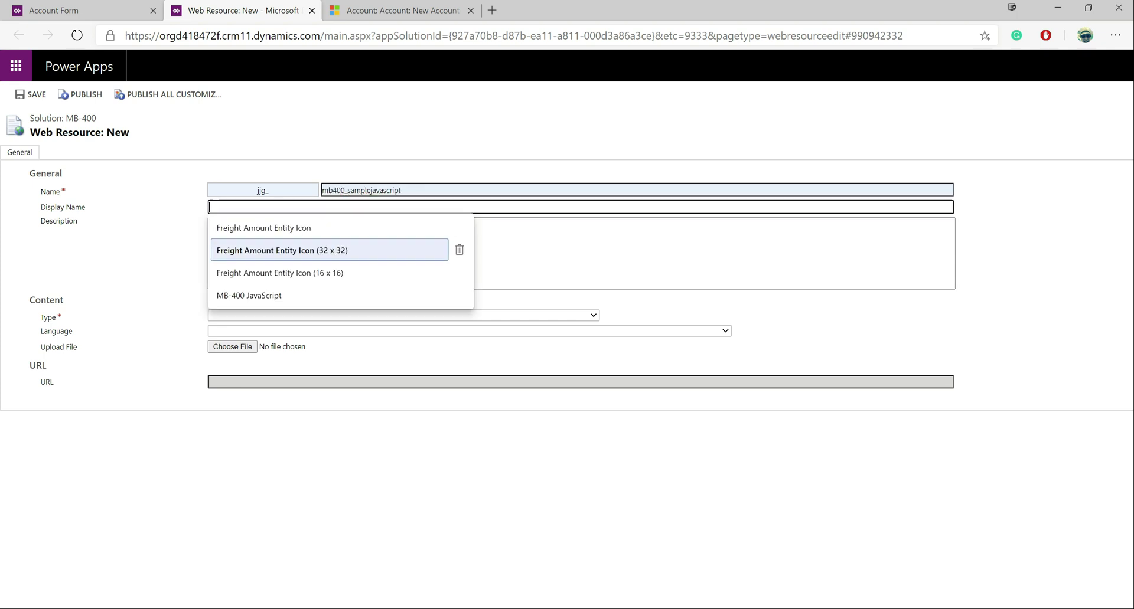
{"action": "key", "text": "Down"}
{"action": "key", "text": "Down"}
{"action": "key", "text": "Return"}
{"action": "key", "text": "Tab"}
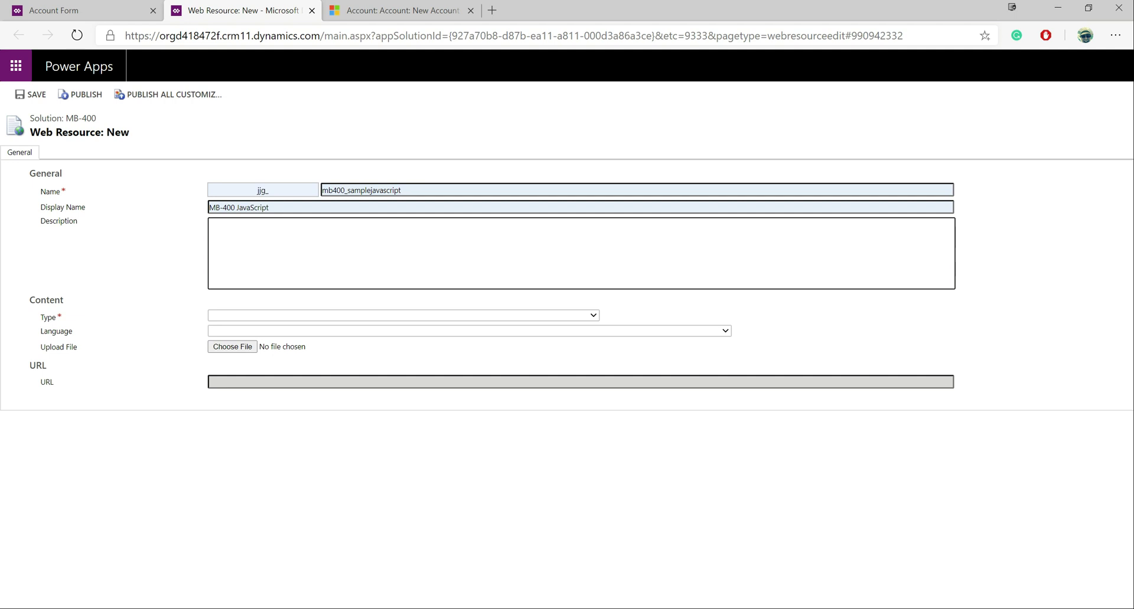
Describe the web resource as "MB-400 sample JavaScript" and set its type to Script (JScript)
{"action": "type", "text": "MB-400 sample JavaScript"}
{"action": "left_click", "coordinate": [295, 225]}
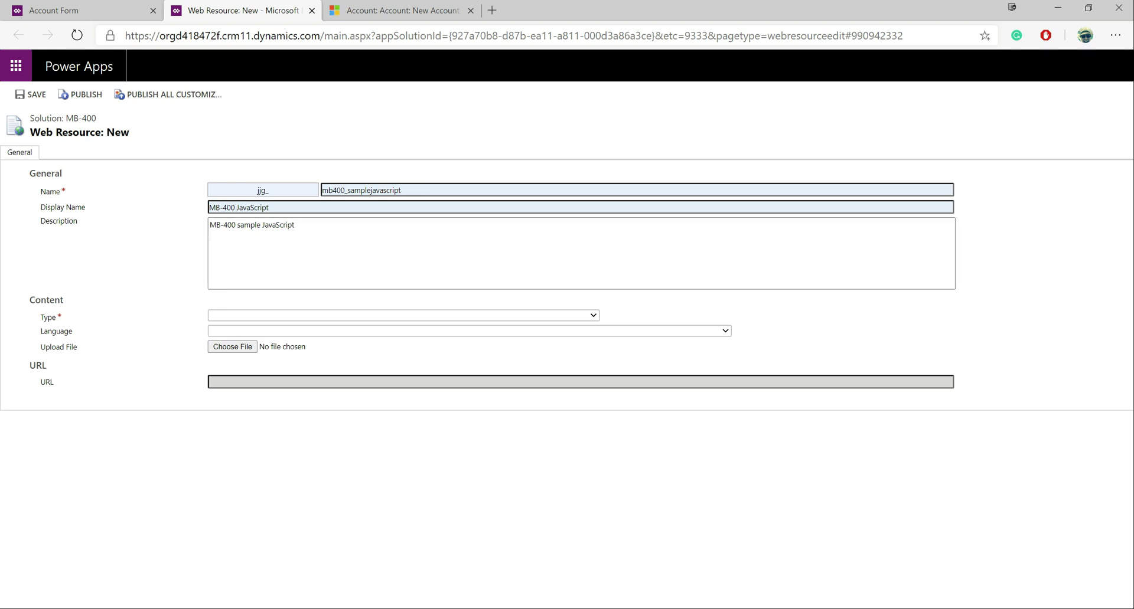
{"action": "left_click", "coordinate": [403, 315]}
{"action": "left_click", "coordinate": [265, 358]}
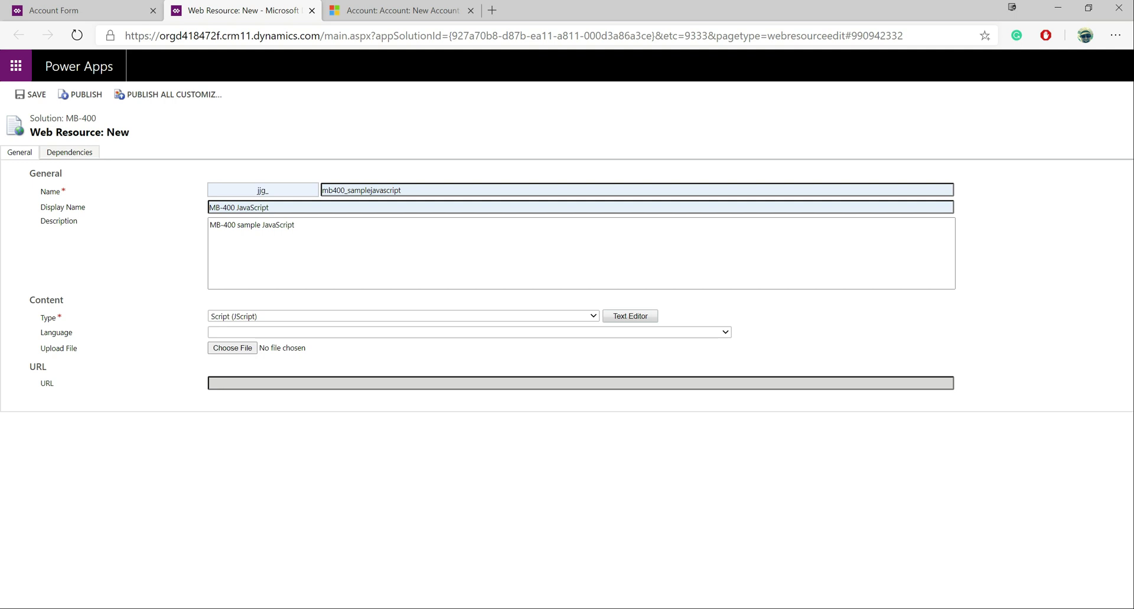
Paste the copied changeAddressLabels code into the web resource's source content and accept it
{"action": "left_click", "coordinate": [630, 316]}
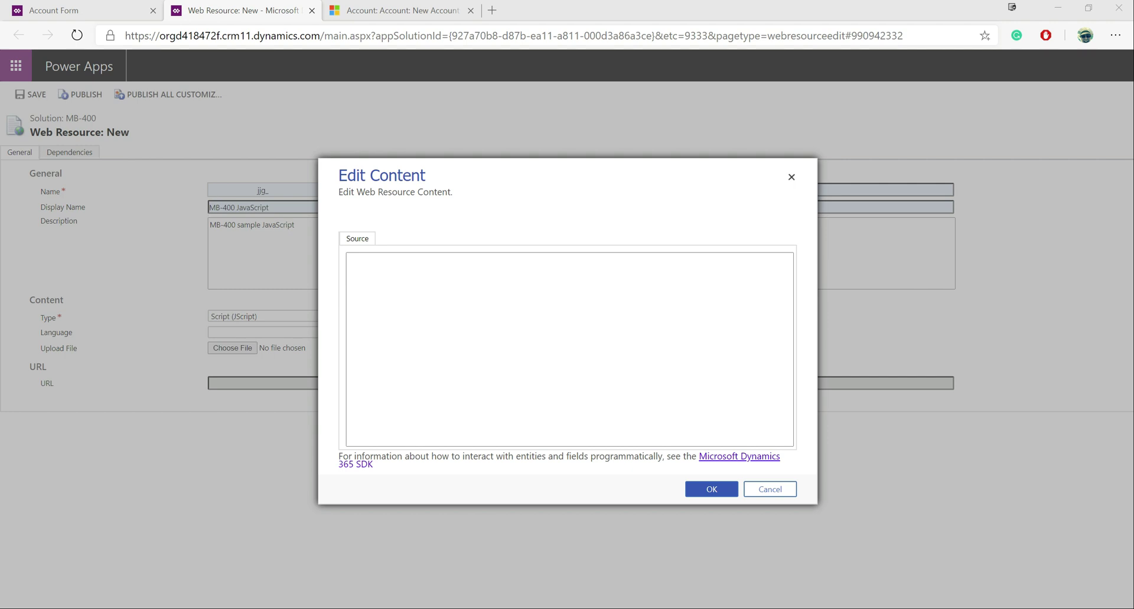
{"action": "left_click", "coordinate": [348, 260]}
{"action": "key", "text": "ctrl+v"}
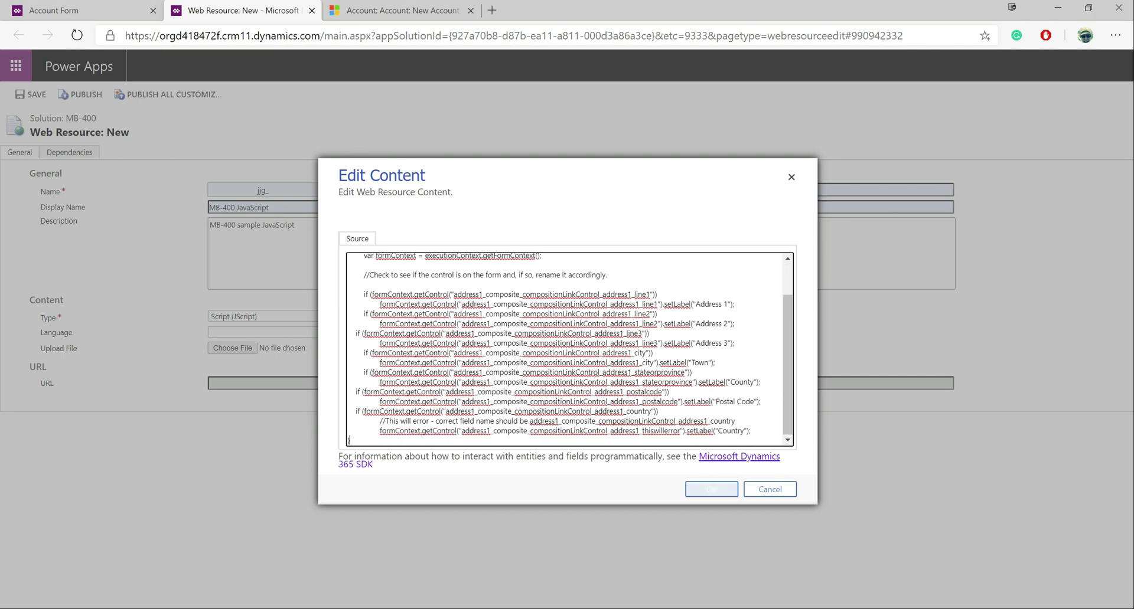
{"action": "left_click", "coordinate": [712, 489]}
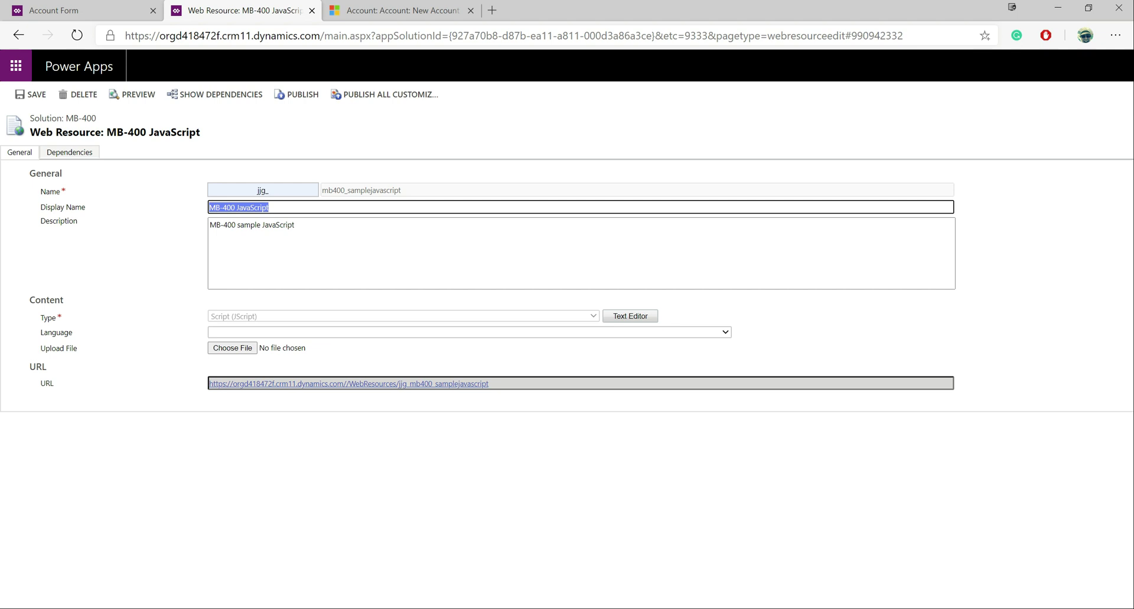
Publish the MB-400 JavaScript web resource and close its browser tab
{"action": "key", "text": "Tab"}
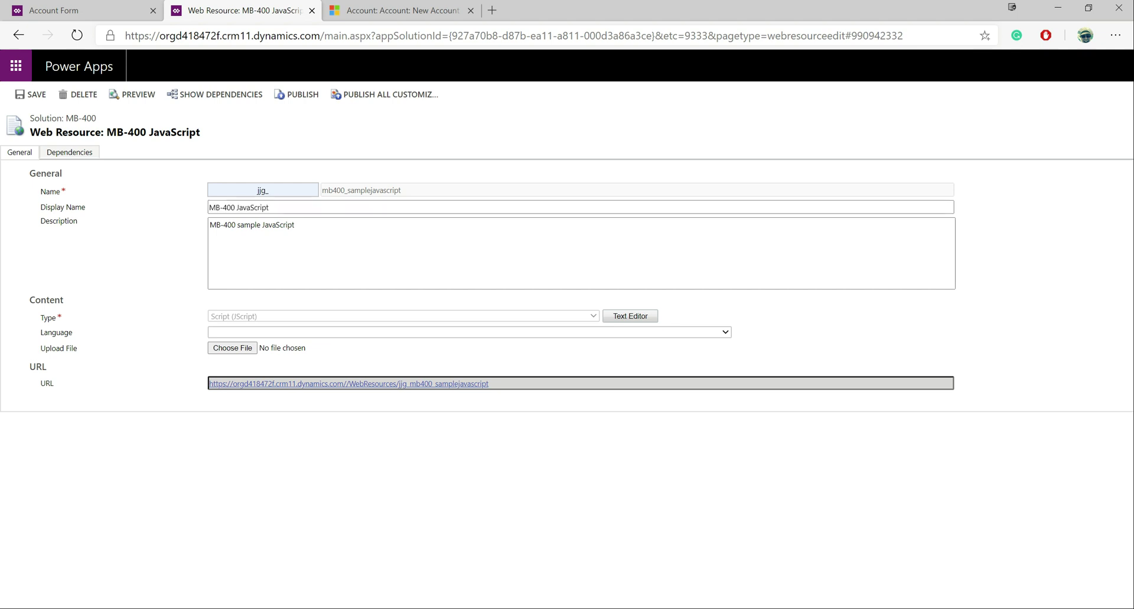
{"action": "left_click", "coordinate": [297, 95]}
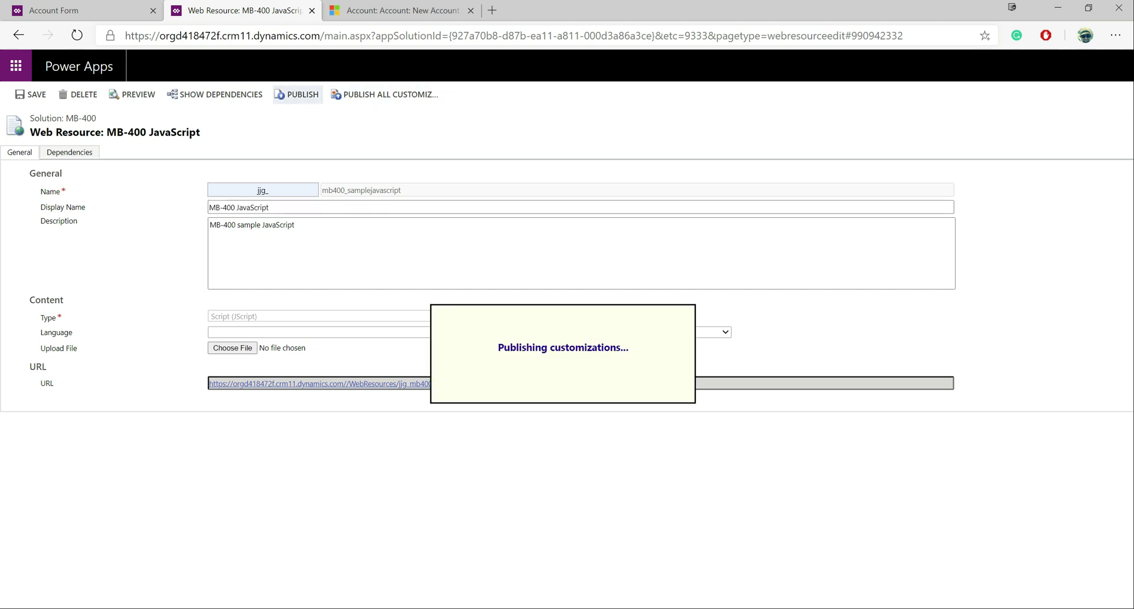
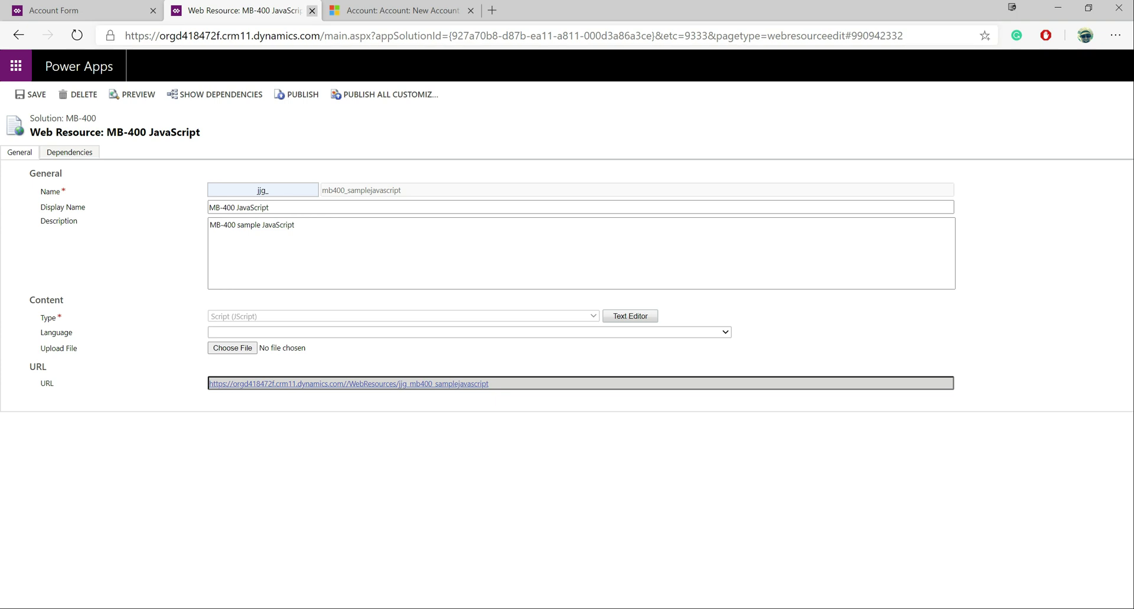
{"action": "left_click", "coordinate": [312, 11]}
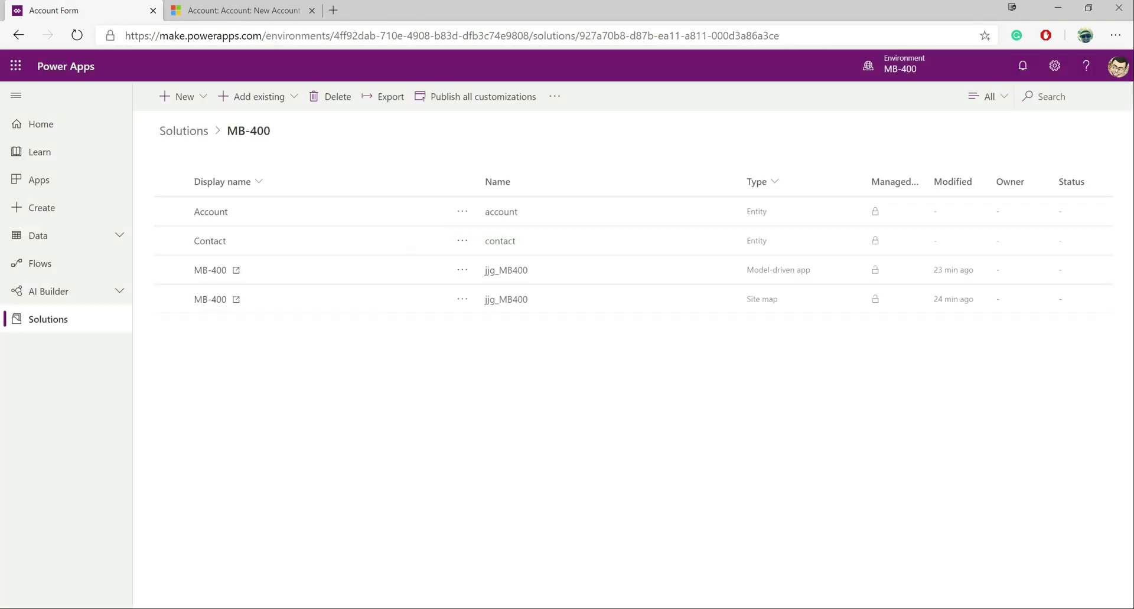
Open the Account entity's main form in the classic designer and bring up its form properties
{"action": "left_click", "coordinate": [210, 211]}
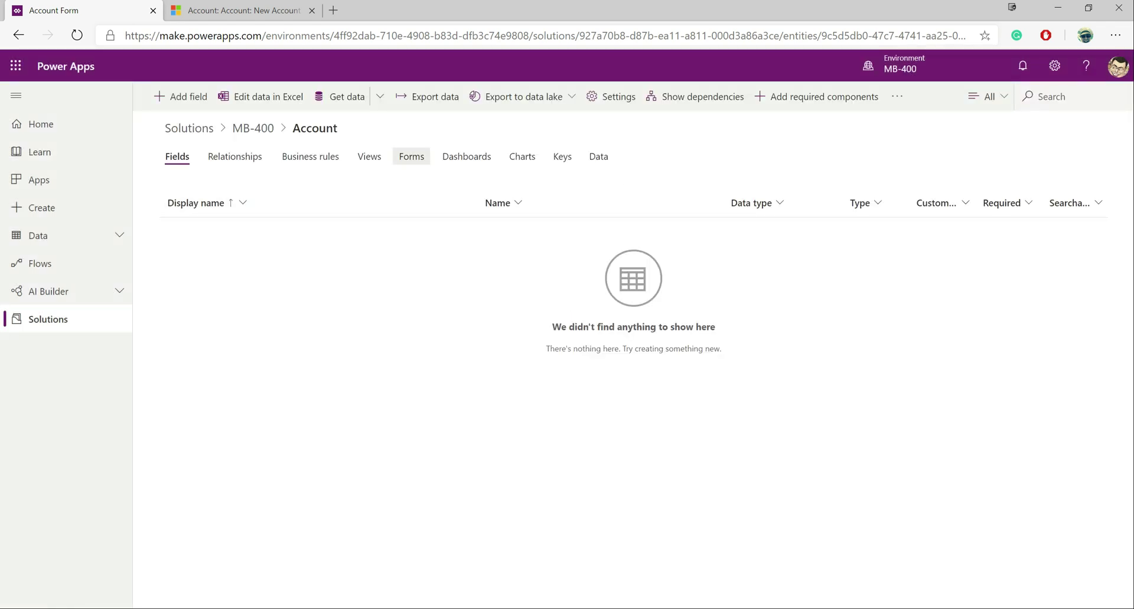
{"action": "left_click", "coordinate": [412, 156]}
{"action": "left_click", "coordinate": [525, 256]}
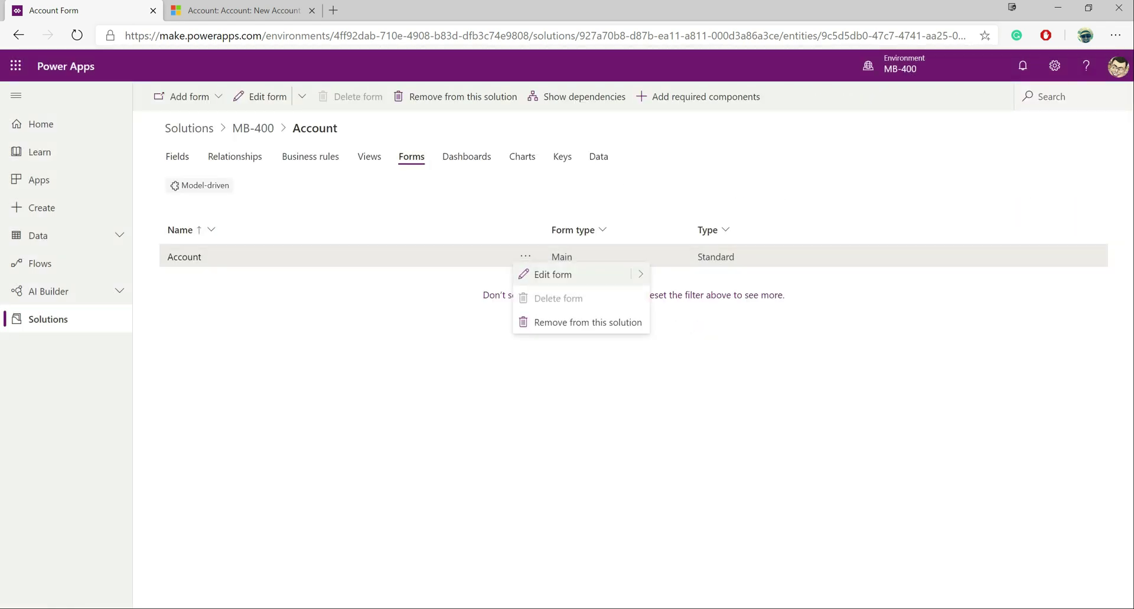
{"action": "left_click", "coordinate": [553, 275]}
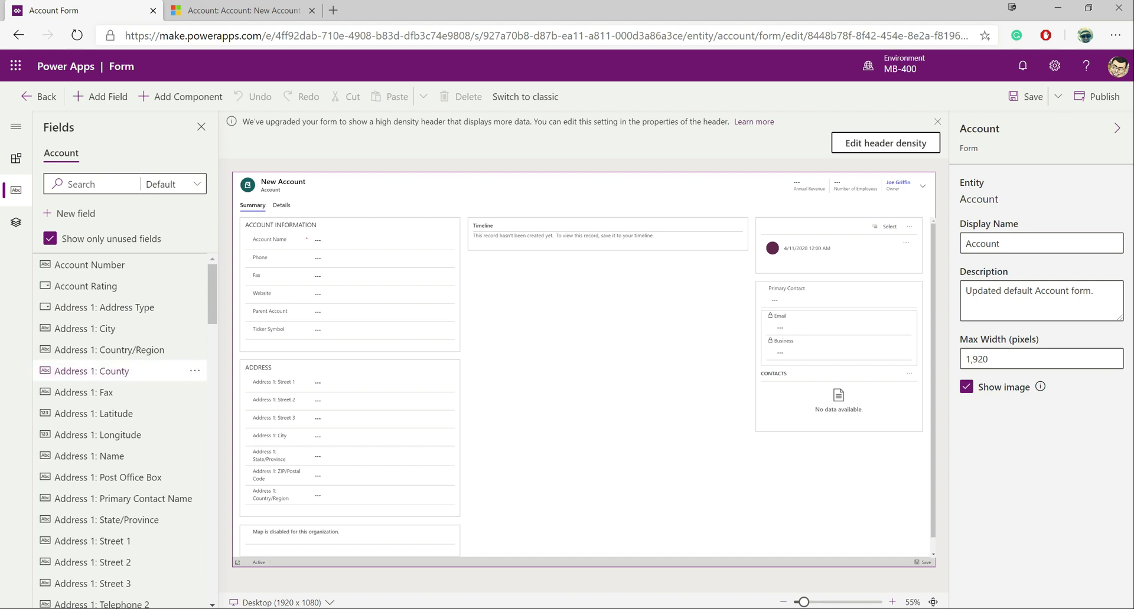
{"action": "left_click", "coordinate": [525, 96]}
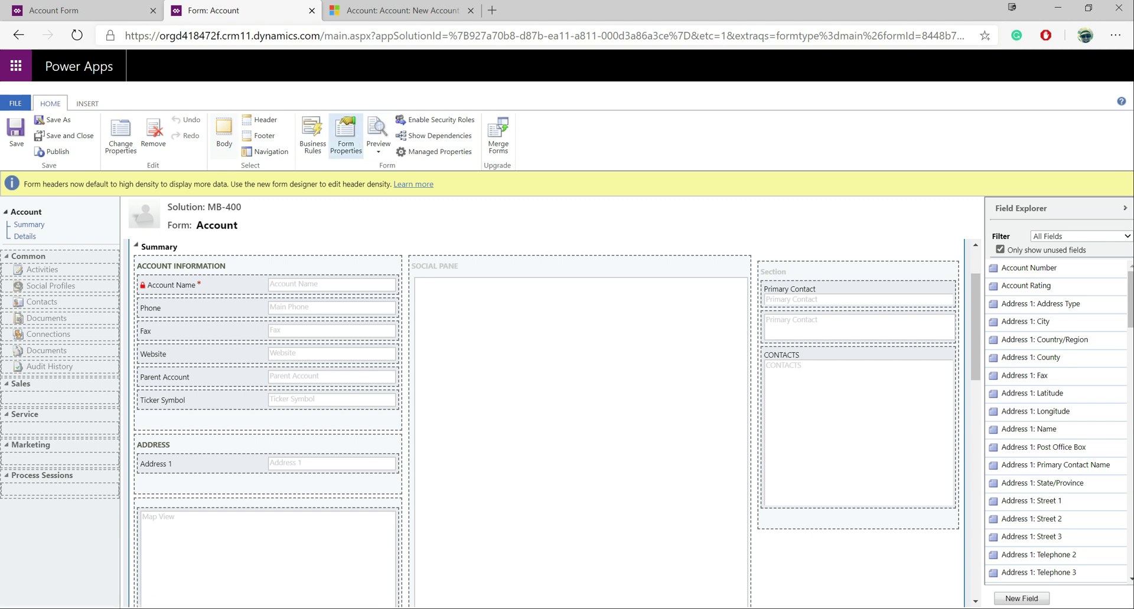
{"action": "left_click", "coordinate": [346, 137]}
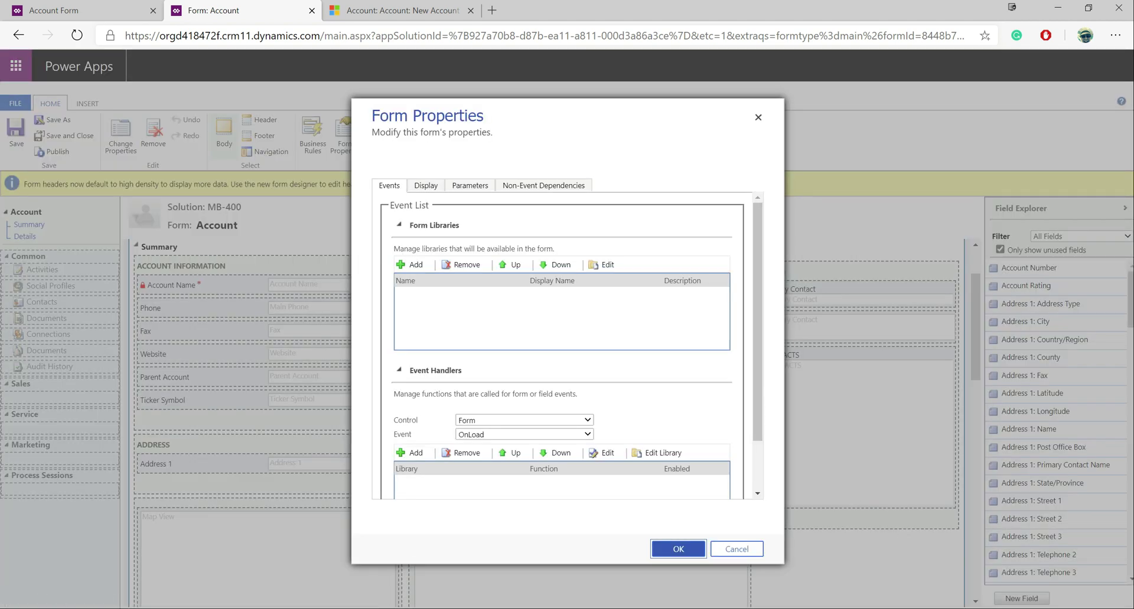
Examine the form libraries and event handler settings, including the list of controls that can have event handlers
{"action": "scroll", "coordinate": [461, 389], "scroll_direction": "down", "scroll_amount": 1}
{"action": "scroll", "coordinate": [461, 390], "scroll_direction": "up", "scroll_amount": 1}
{"action": "scroll", "coordinate": [571, 346], "scroll_direction": "down", "scroll_amount": 1}
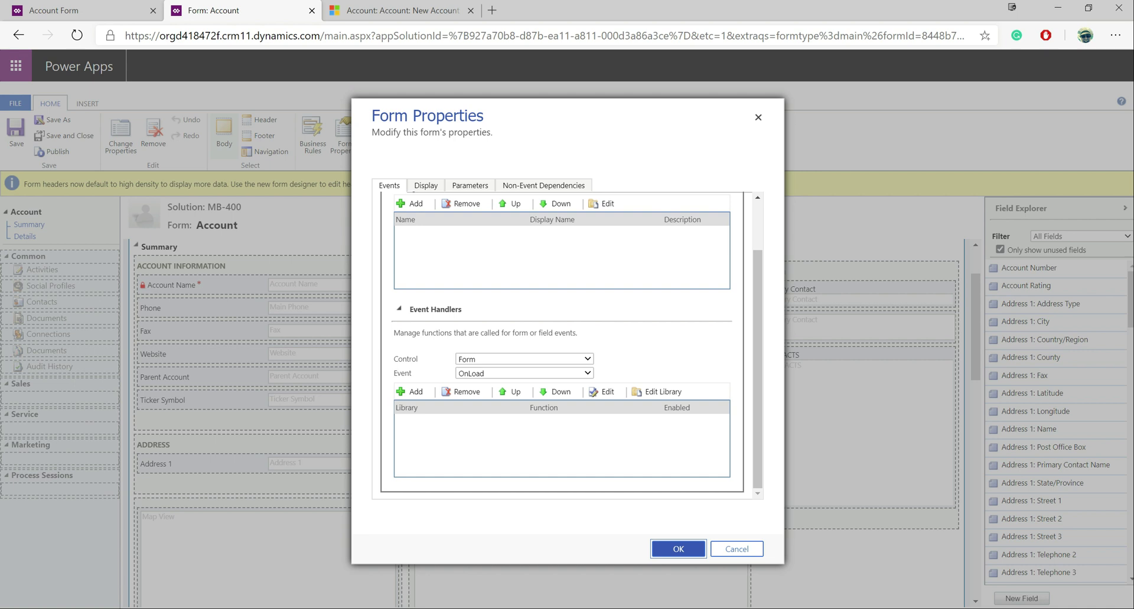
{"action": "key", "text": "alt+Down"}
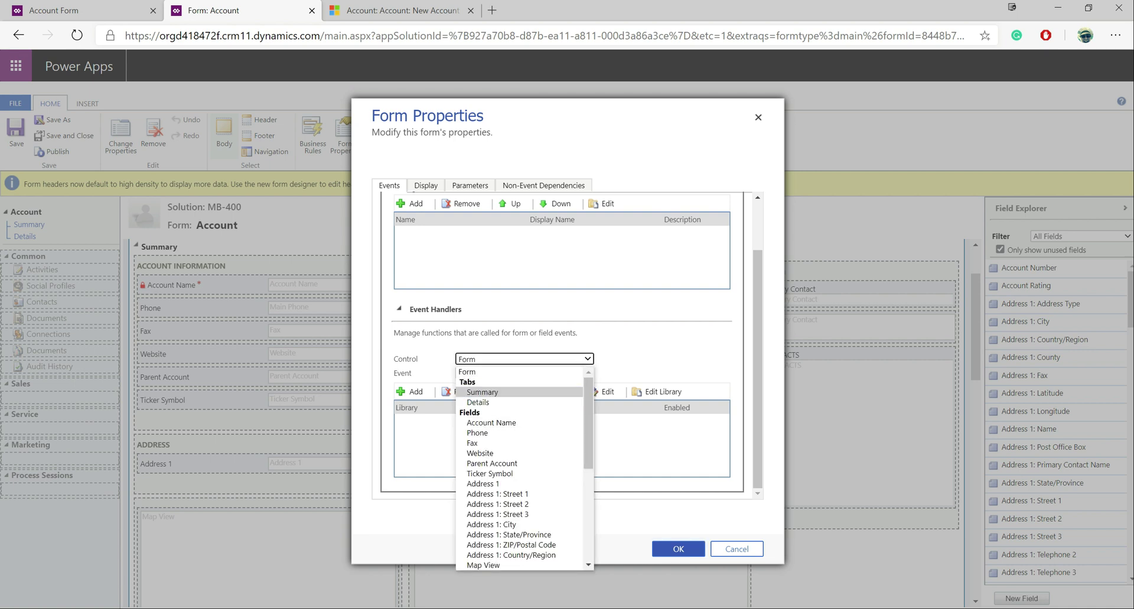
{"action": "key", "text": "Down"}
{"action": "key", "text": "Down"}
{"action": "key", "text": "Down"}
{"action": "key", "text": "Down"}
{"action": "key", "text": "Down"}
{"action": "key", "text": "Down"}
{"action": "key", "text": "Down"}
{"action": "key", "text": "Down"}
{"action": "key", "text": "Down"}
{"action": "key", "text": "Down"}
{"action": "key", "text": "Down"}
{"action": "key", "text": "Down"}
{"action": "key", "text": "Down"}
{"action": "key", "text": "Down"}
{"action": "key", "text": "Down"}
{"action": "key", "text": "Down"}
{"action": "key", "text": "Down"}
{"action": "key", "text": "Down"}
{"action": "key", "text": "Down"}
{"action": "key", "text": "Down"}
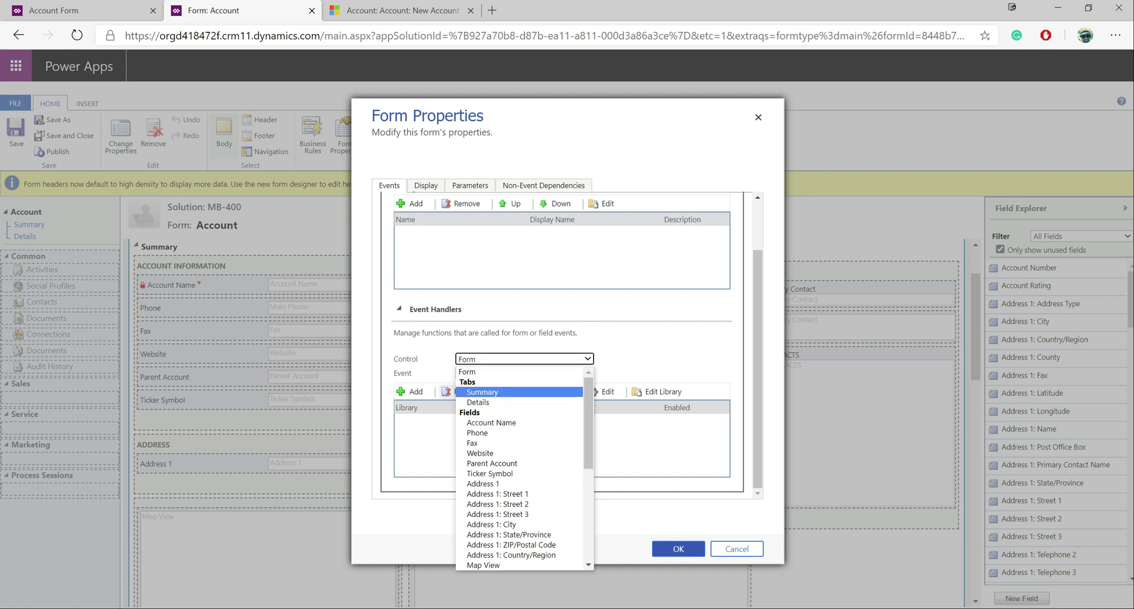
{"action": "key", "text": "Down"}
{"action": "key", "text": "Down"}
{"action": "key", "text": "Up"}
{"action": "key", "text": "Up"}
{"action": "key", "text": "Up"}
{"action": "key", "text": "Up"}
{"action": "key", "text": "Up"}
{"action": "key", "text": "Up"}
{"action": "key", "text": "Up"}
{"action": "key", "text": "Up"}
{"action": "key", "text": "Up"}
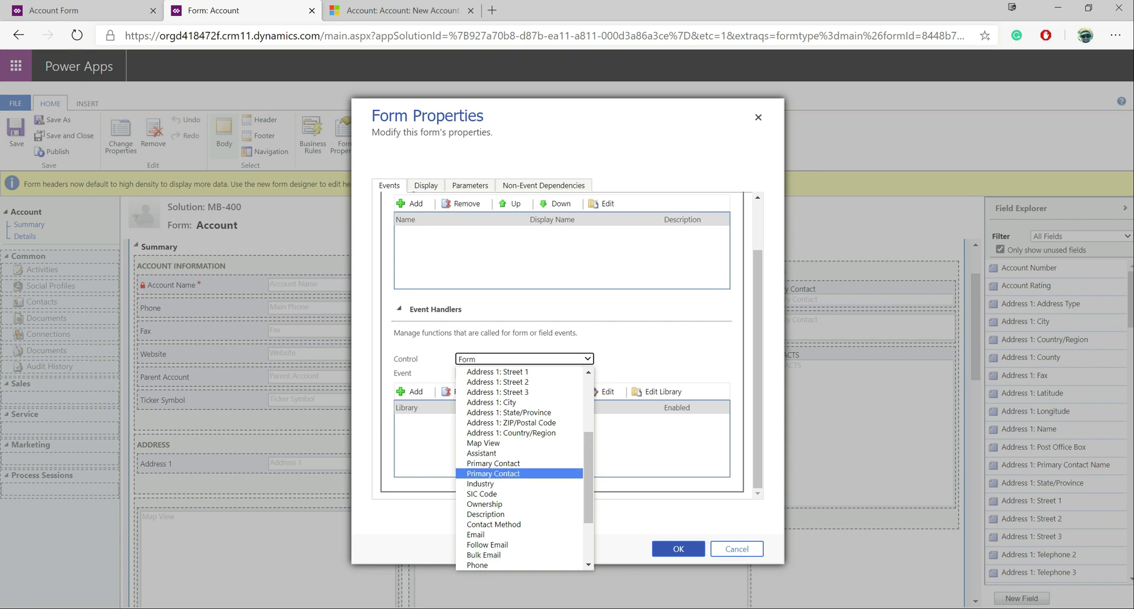
{"action": "key", "text": "Up"}
{"action": "key", "text": "Up"}
{"action": "key", "text": "Up"}
{"action": "key", "text": "Up"}
{"action": "key", "text": "Up"}
{"action": "key", "text": "Up"}
{"action": "key", "text": "Up"}
{"action": "key", "text": "Up"}
{"action": "key", "text": "Up"}
{"action": "key", "text": "Up"}
{"action": "key", "text": "Up"}
{"action": "key", "text": "Up"}
{"action": "key", "text": "Up"}
{"action": "key", "text": "Up"}
{"action": "key", "text": "Up"}
{"action": "key", "text": "Up"}
{"action": "key", "text": "Up"}
{"action": "key", "text": "Down"}
{"action": "key", "text": "Down"}
{"action": "key", "text": "Down"}
{"action": "key", "text": "Down"}
{"action": "key", "text": "Down"}
{"action": "key", "text": "Down"}
{"action": "key", "text": "Down"}
{"action": "key", "text": "Down"}
{"action": "key", "text": "Down"}
{"action": "key", "text": "Escape"}
Search the web resources for "jjg" and add jjg_mb400_samplejavascript to the form libraries
{"action": "scroll", "coordinate": [571, 345], "scroll_direction": "up", "scroll_amount": 2}
{"action": "left_click", "coordinate": [411, 264]}
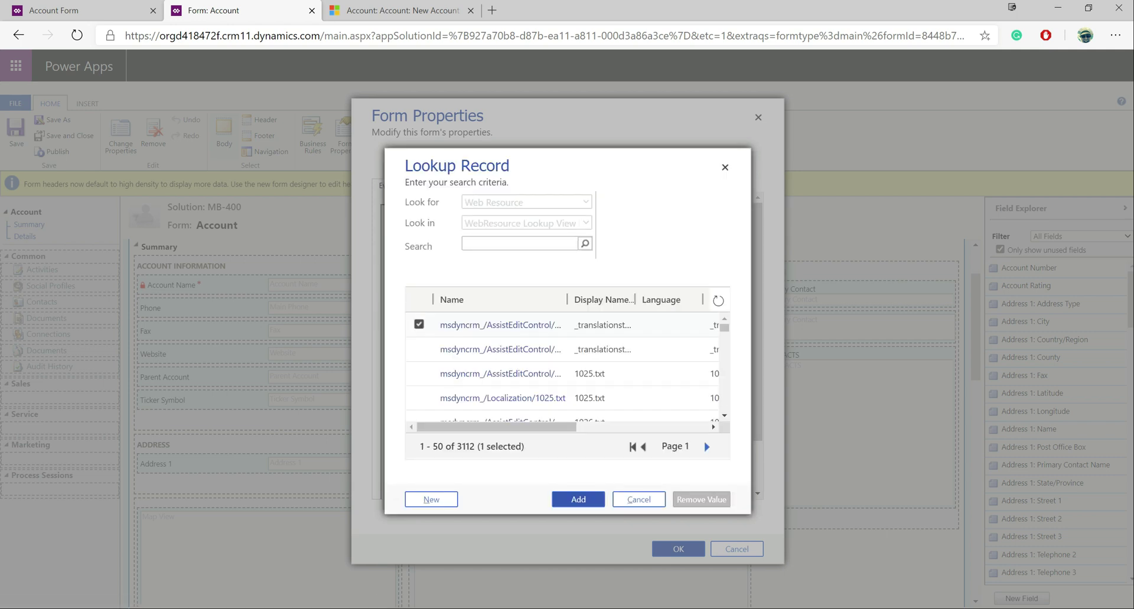
{"action": "type", "text": "jjg"}
{"action": "key", "text": "Return"}
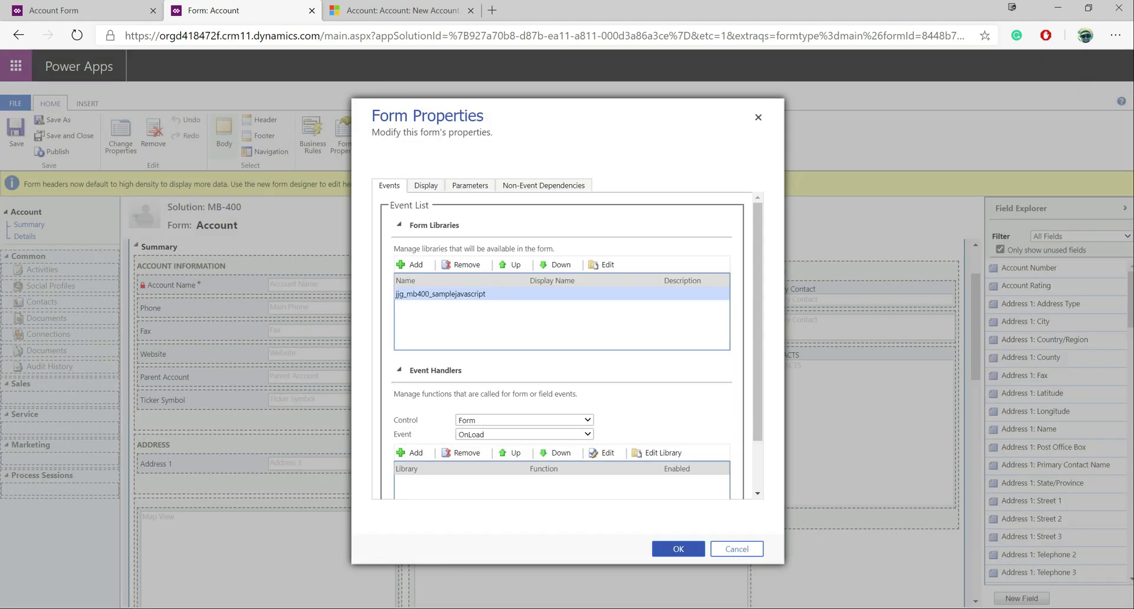
Add an OnLoad event handler to the form that calls the function changeAddressLabels from the jjg_mb400_samplejavascript library
{"action": "scroll", "coordinate": [571, 346], "scroll_direction": "down", "scroll_amount": 1}
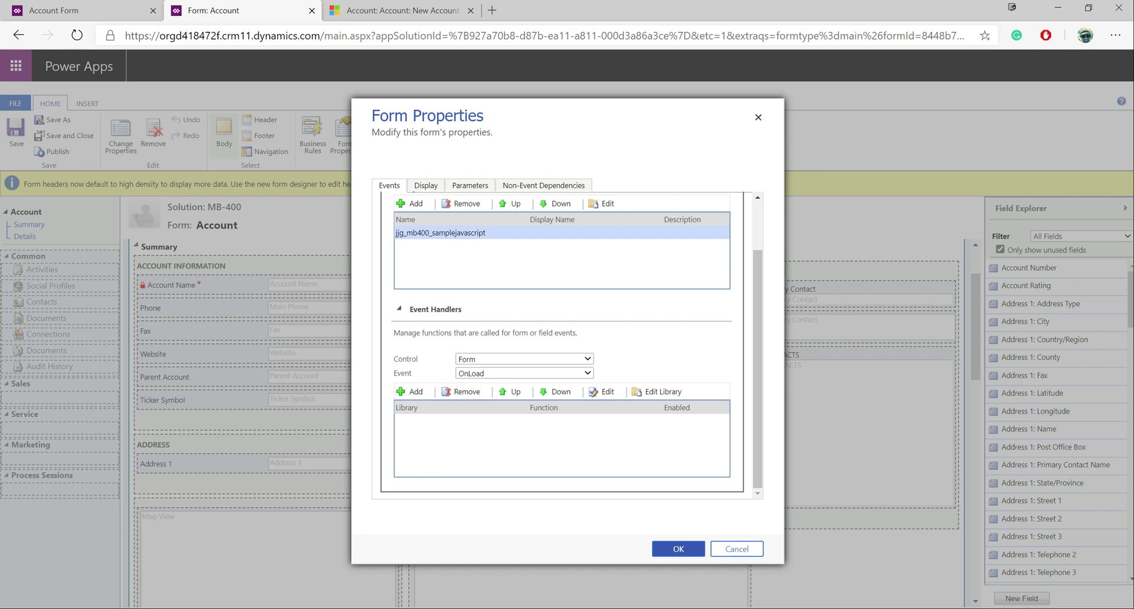
{"action": "left_click", "coordinate": [410, 392]}
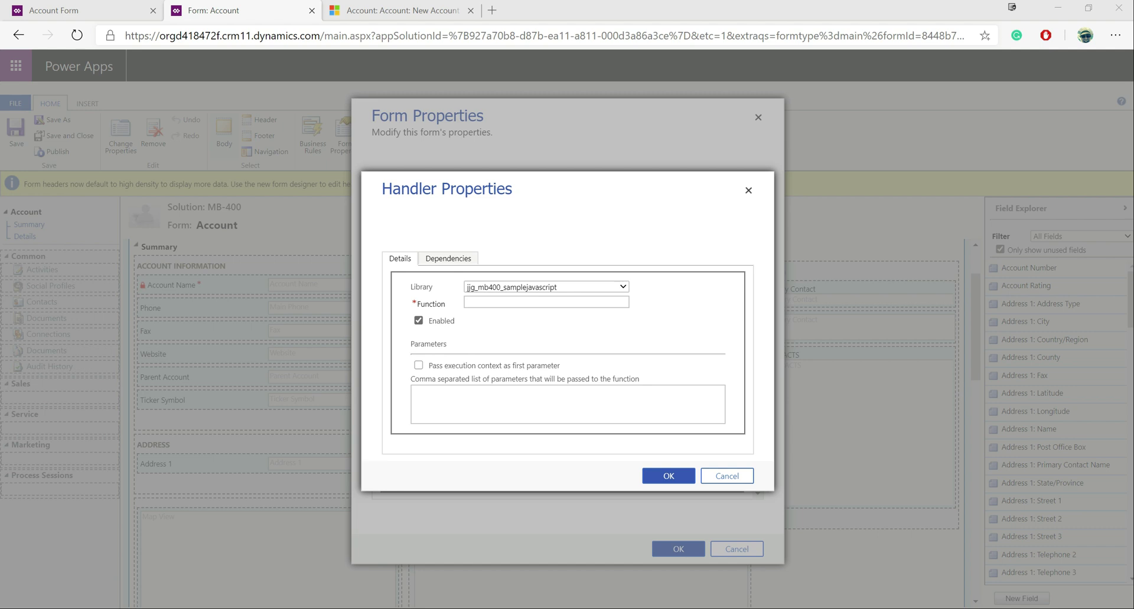
{"action": "left_click", "coordinate": [546, 302]}
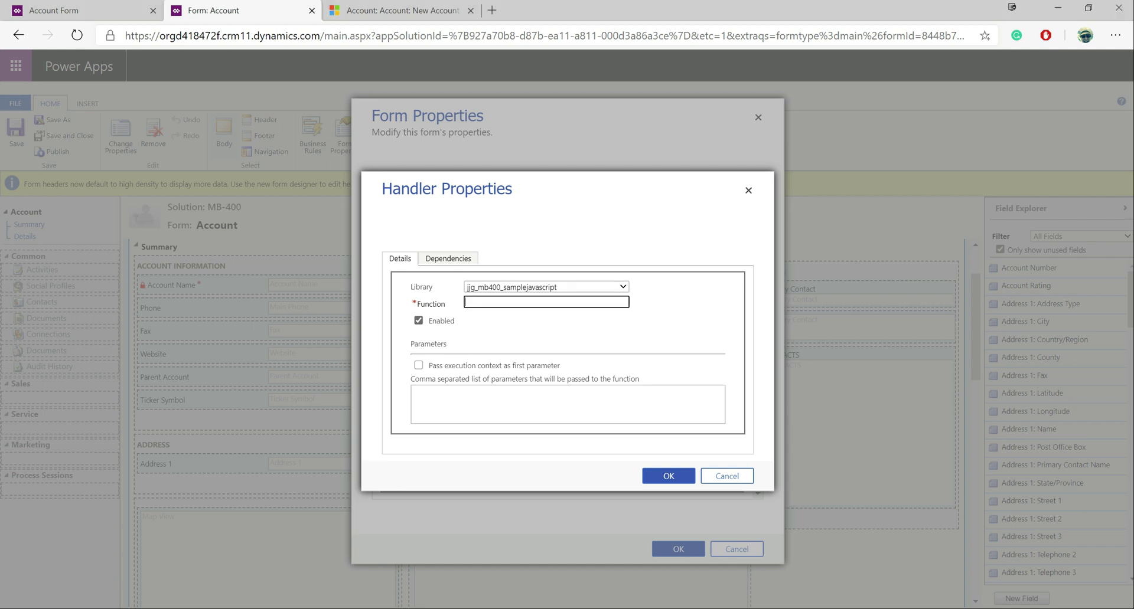
{"action": "type", "text": "changeAddressLabels"}
{"action": "key", "text": "Tab"}
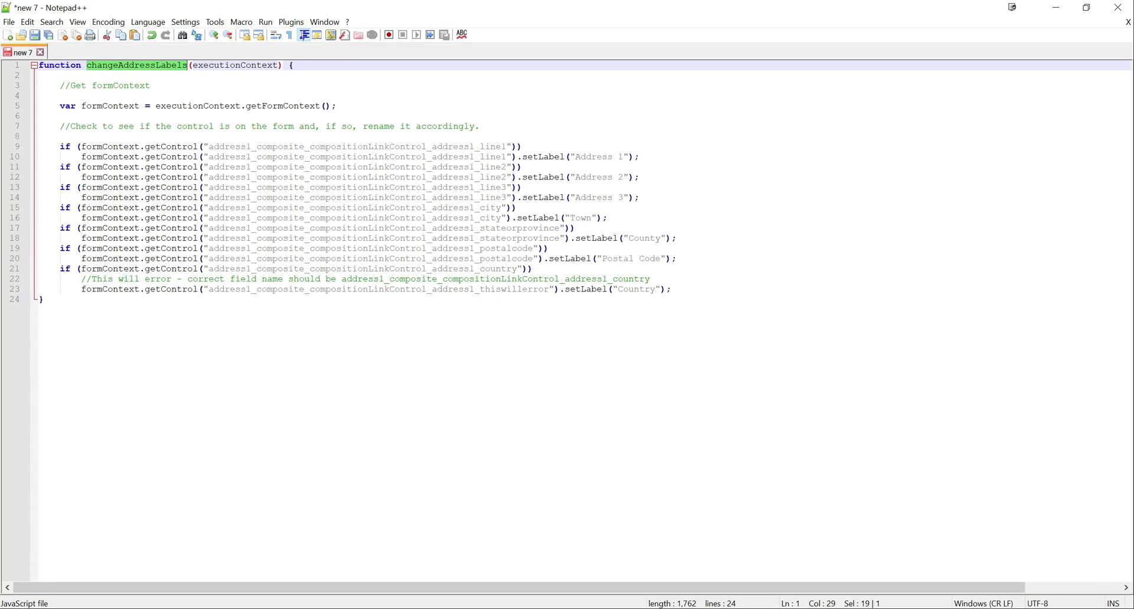
In Notepad++, examine how the changeAddressLabels script uses the executionContext parameter, getFormContext and the getControl checks
{"action": "left_click", "coordinate": [230, 279]}
{"action": "double_click", "coordinate": [234, 65]}
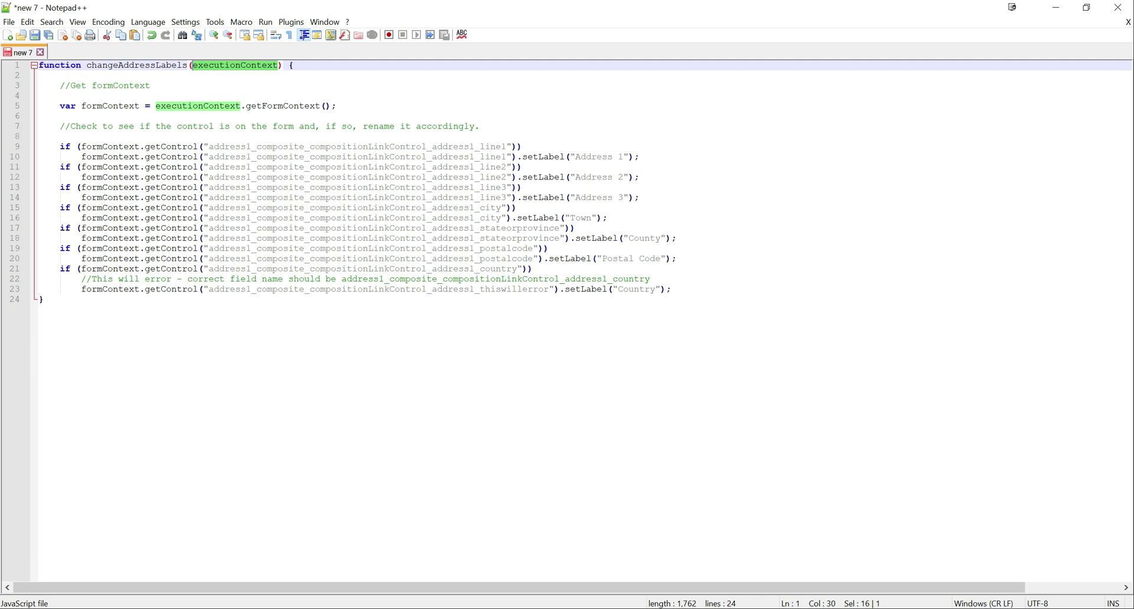
{"action": "left_click", "coordinate": [59, 116]}
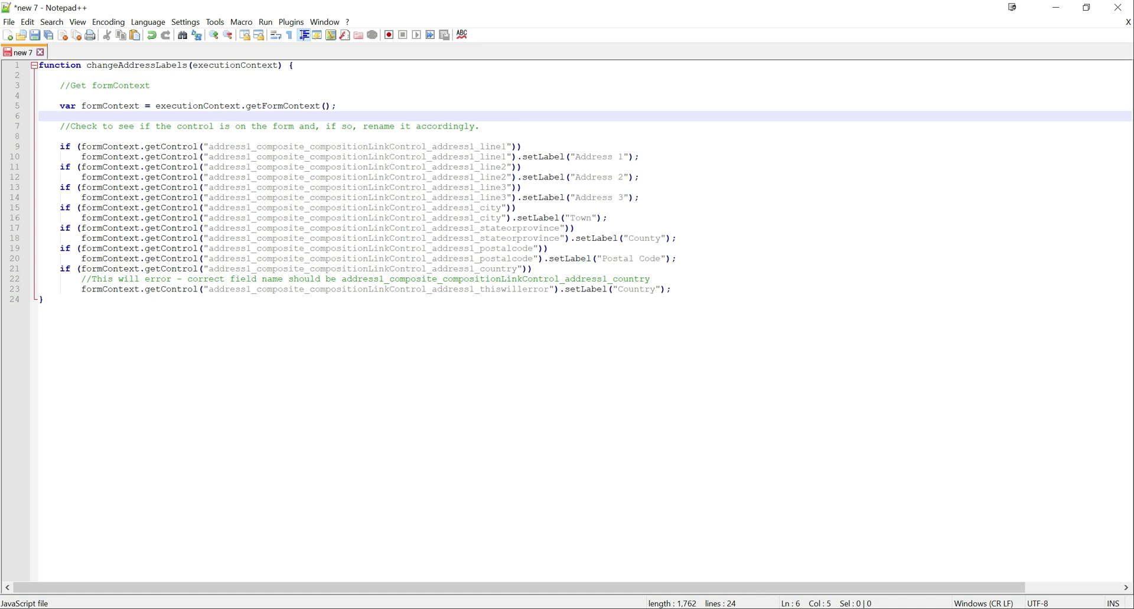
{"action": "left_click_drag", "start_coordinate": [336, 106], "coordinate": [245, 106]}
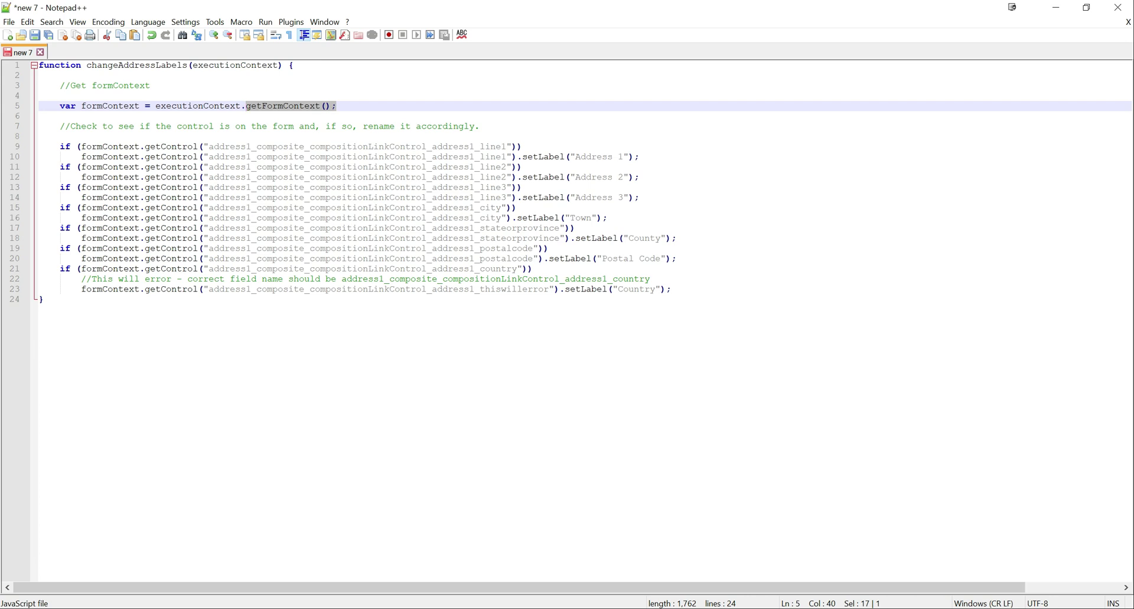
{"action": "left_click", "coordinate": [59, 116]}
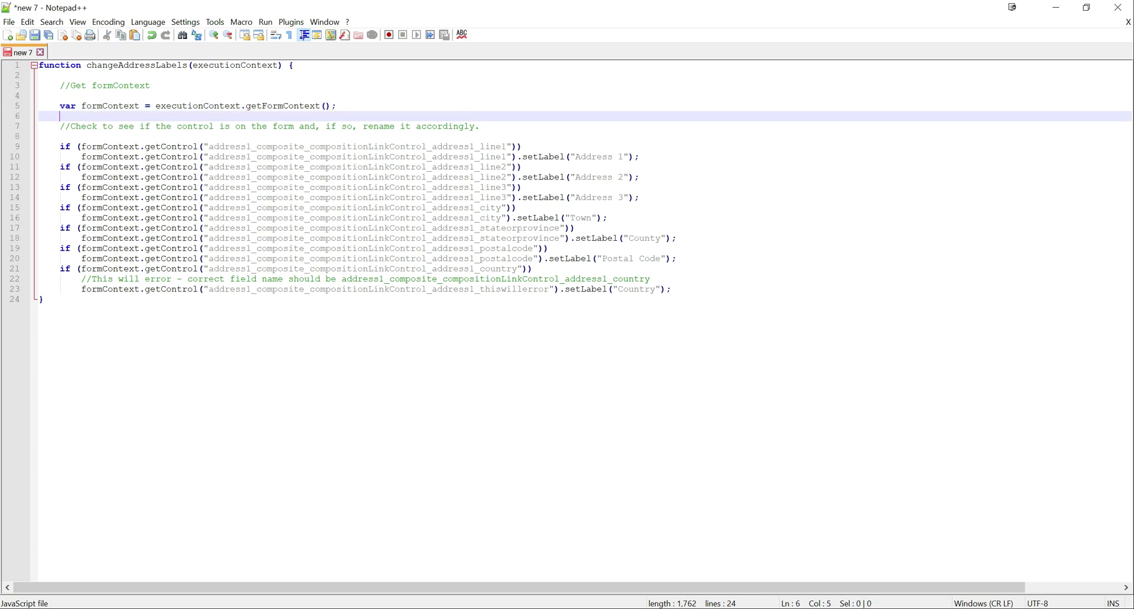
{"action": "left_click_drag", "start_coordinate": [140, 147], "coordinate": [193, 146]}
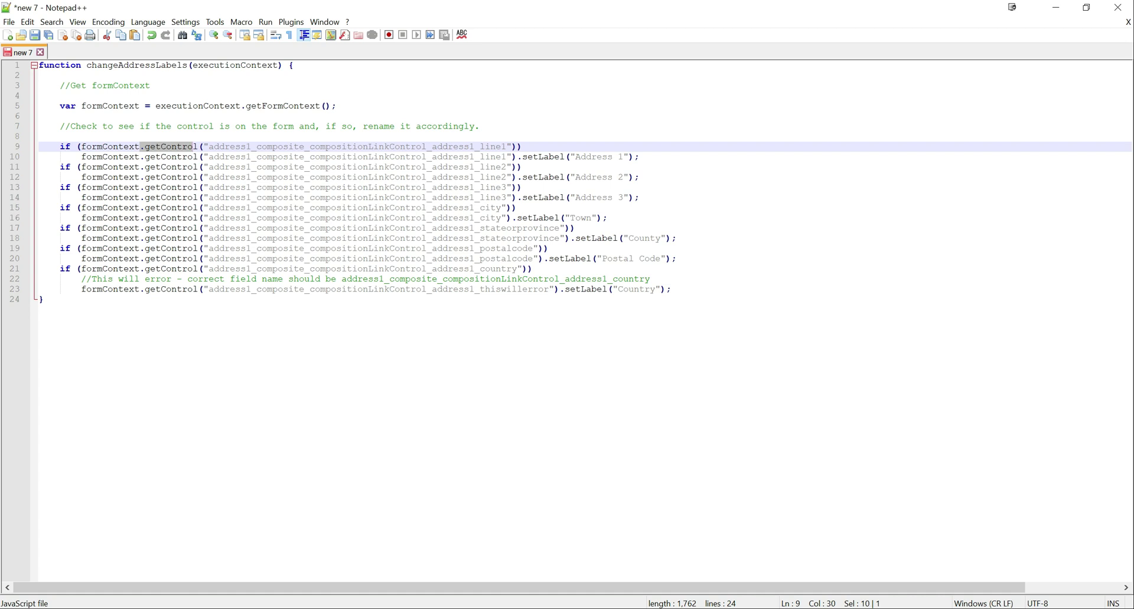
{"action": "left_click", "coordinate": [198, 208]}
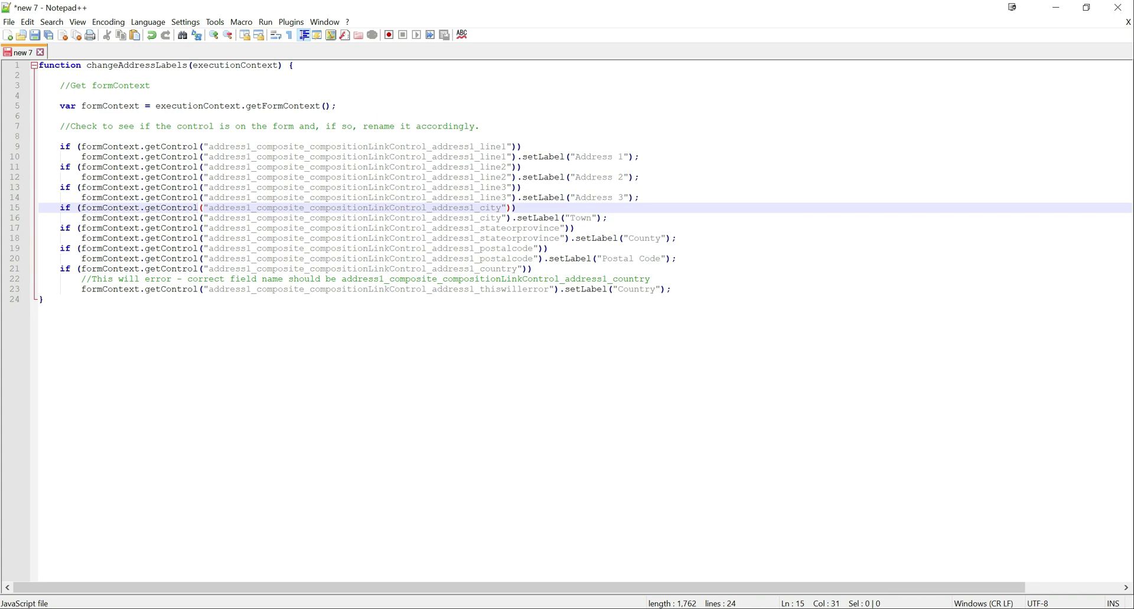
{"action": "right_click", "coordinate": [403, 447]}
{"action": "key", "text": "Escape"}
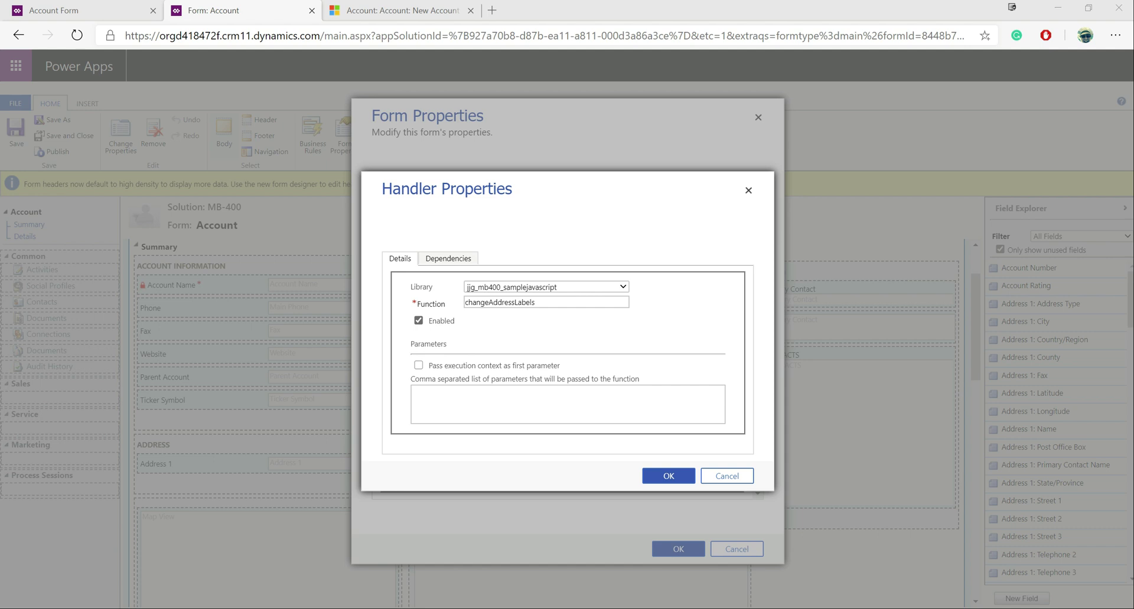
Pass the execution context as first parameter and make Address 1 a dependent field of the handler, accepting the handler and form properties
{"action": "left_click", "coordinate": [419, 365]}
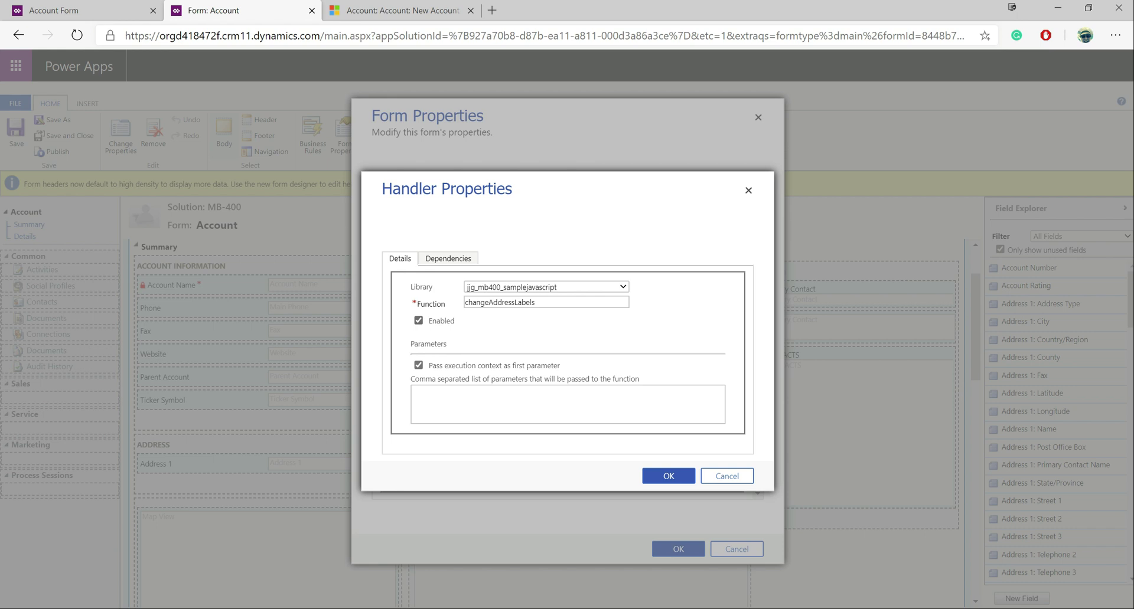
{"action": "left_click", "coordinate": [414, 392]}
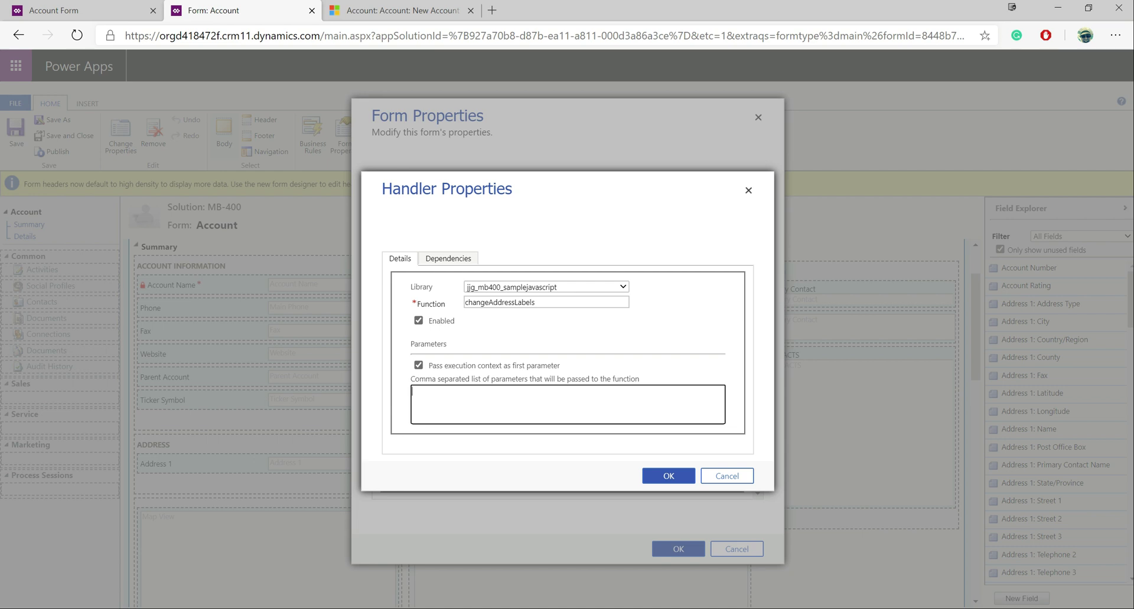
{"action": "left_click", "coordinate": [448, 259]}
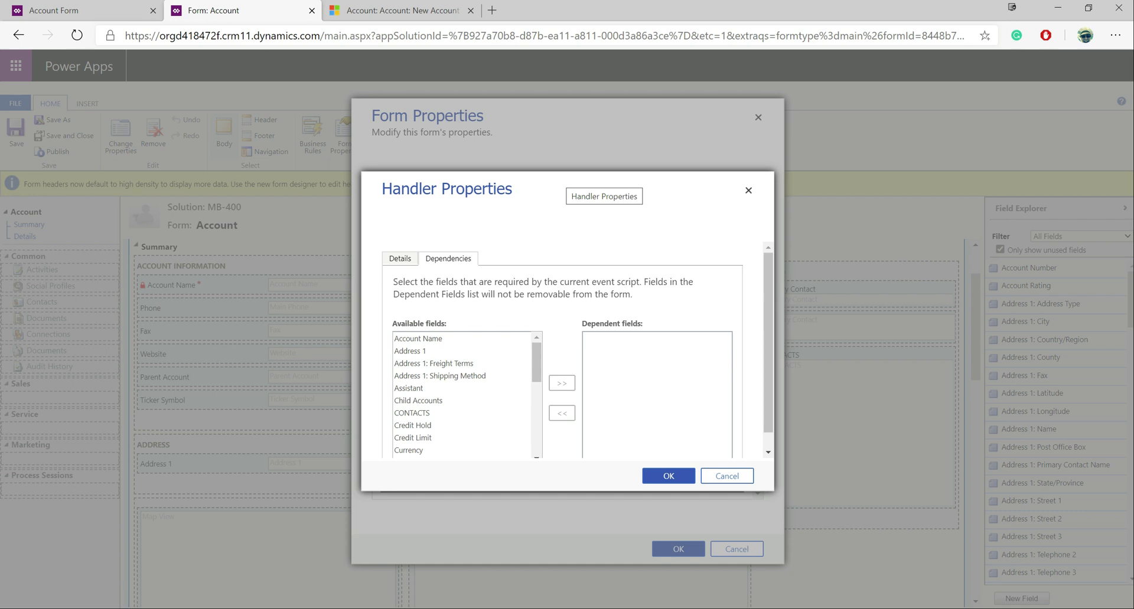
{"action": "left_click", "coordinate": [409, 352]}
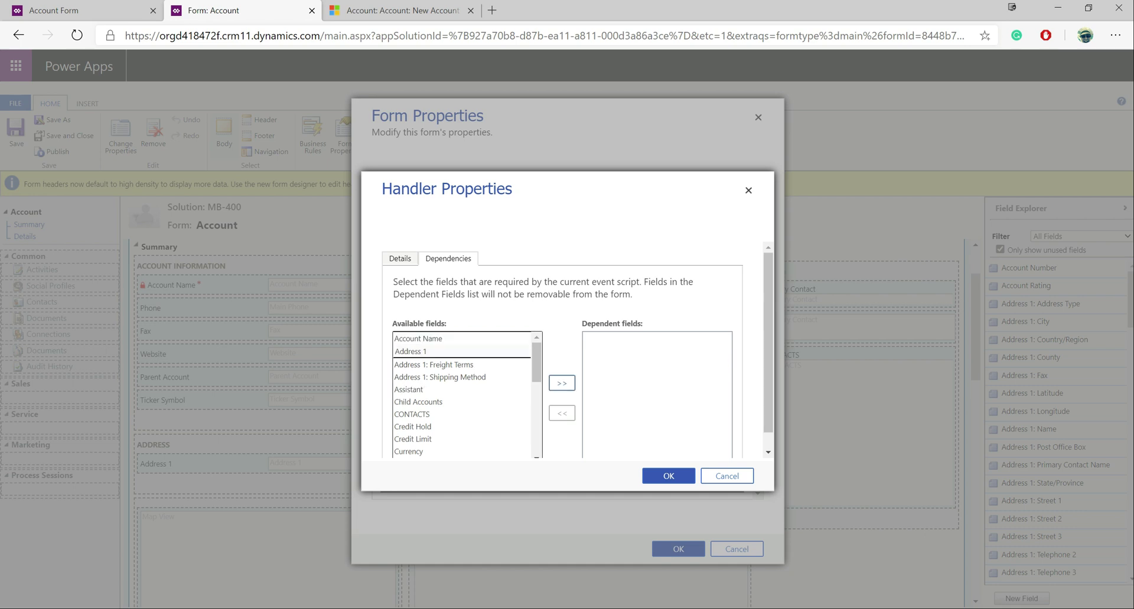
{"action": "left_click", "coordinate": [562, 383]}
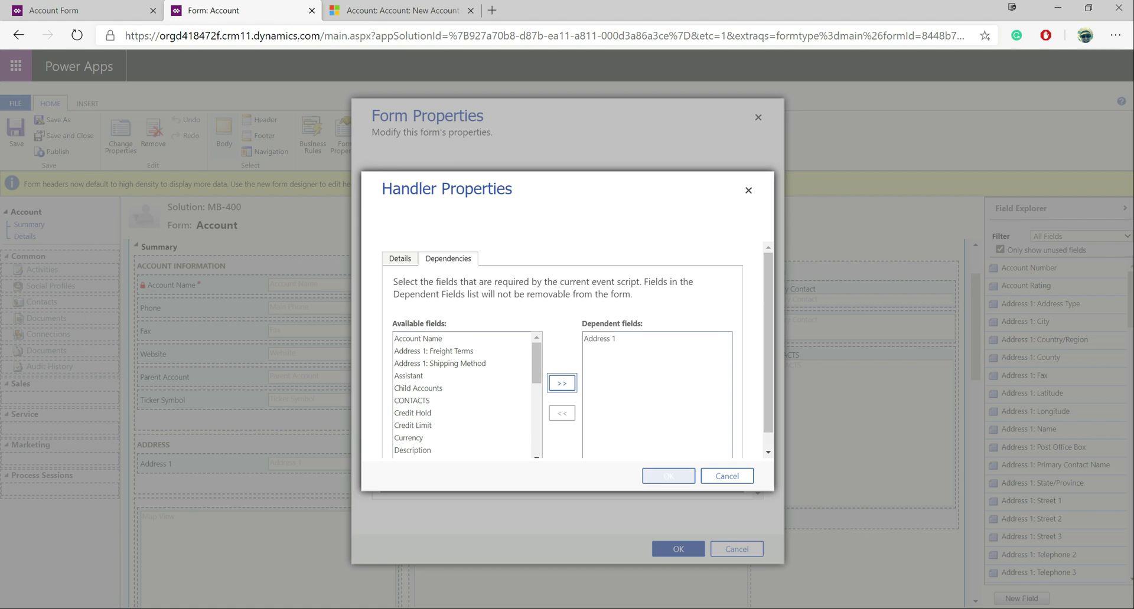
{"action": "left_click", "coordinate": [668, 476]}
{"action": "scroll", "coordinate": [567, 345], "scroll_direction": "up", "scroll_amount": 2}
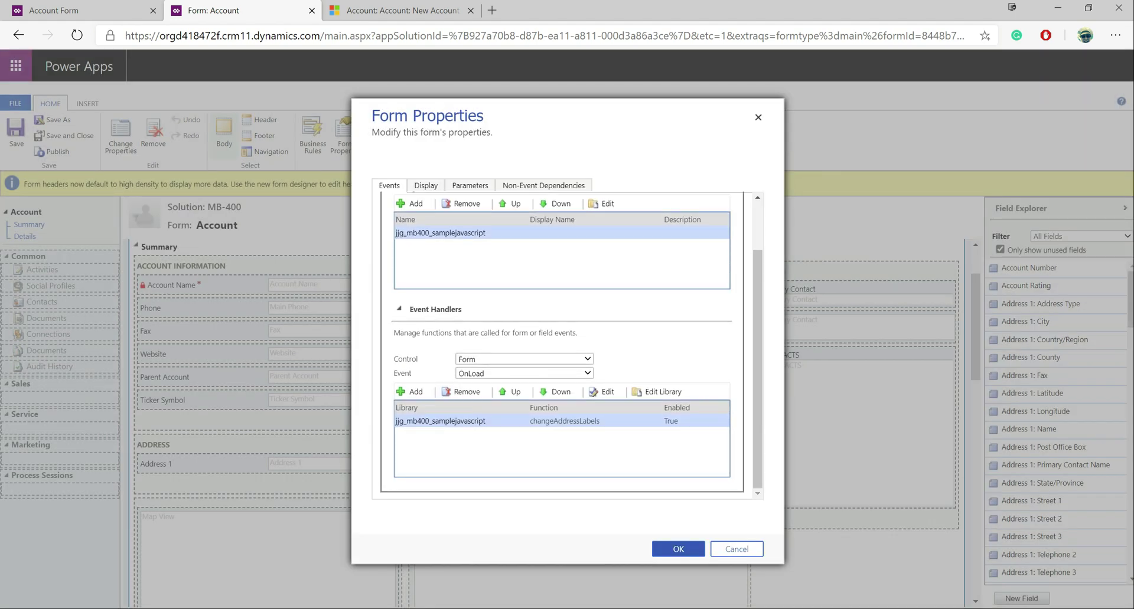
{"action": "left_click", "coordinate": [679, 549]}
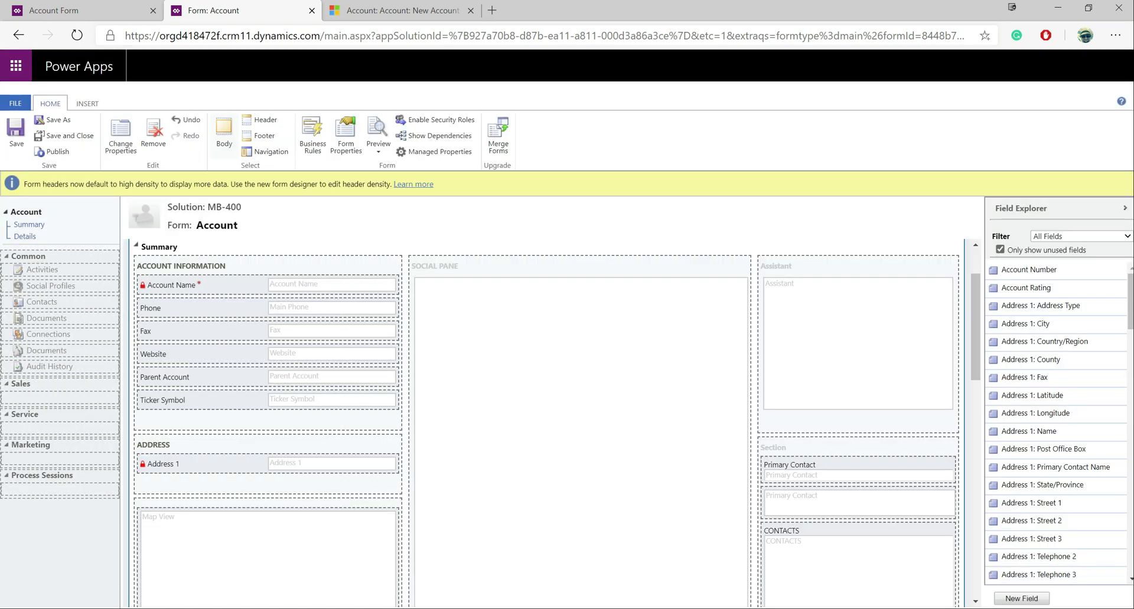